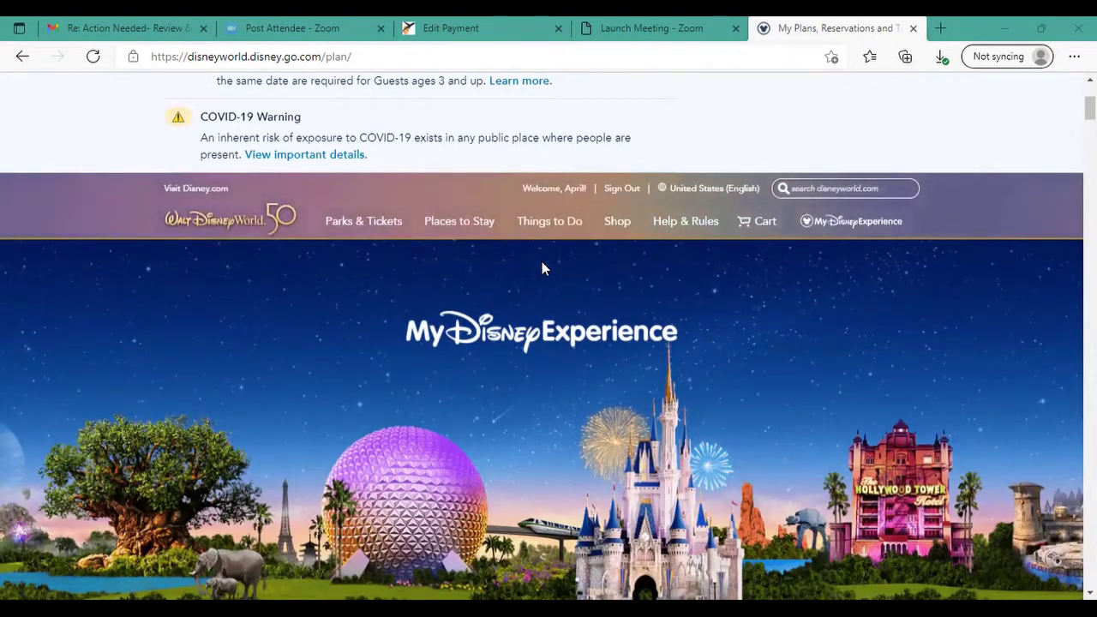
Step: Open the theme park availability calendar from the account's plans and tickets page
scroll(542, 269, down, 5)
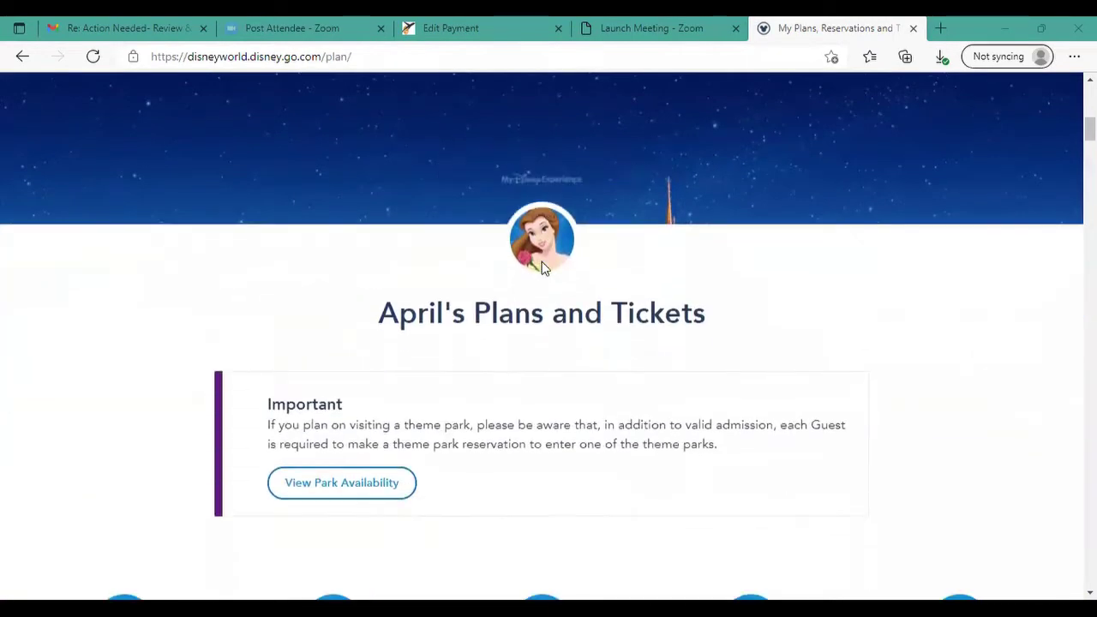
scroll(541, 269, down, 3)
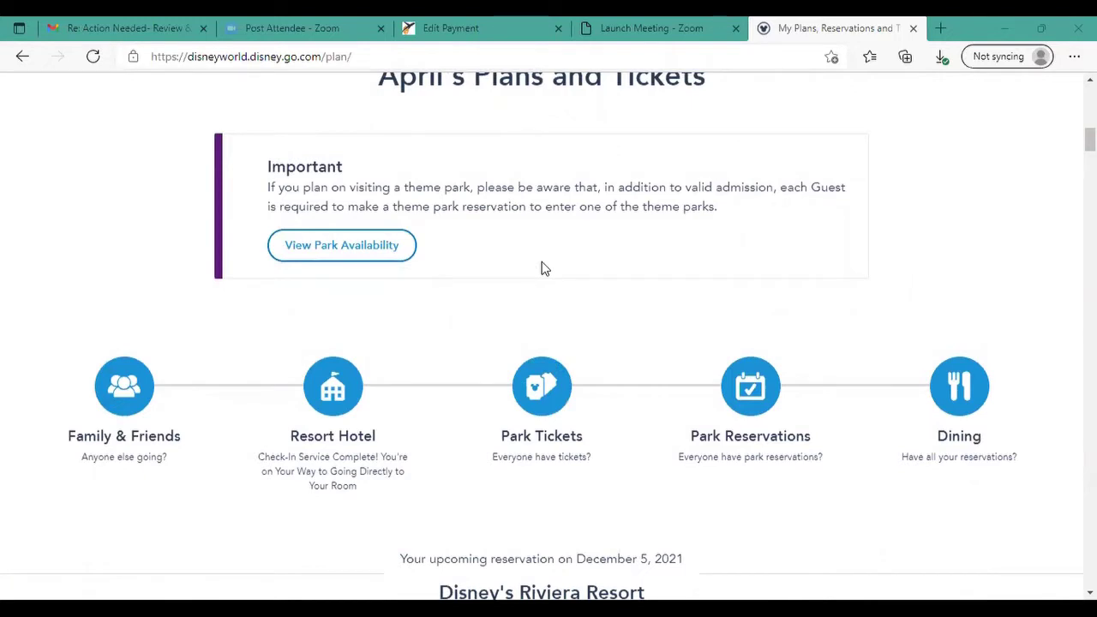
mouse_move(343, 441)
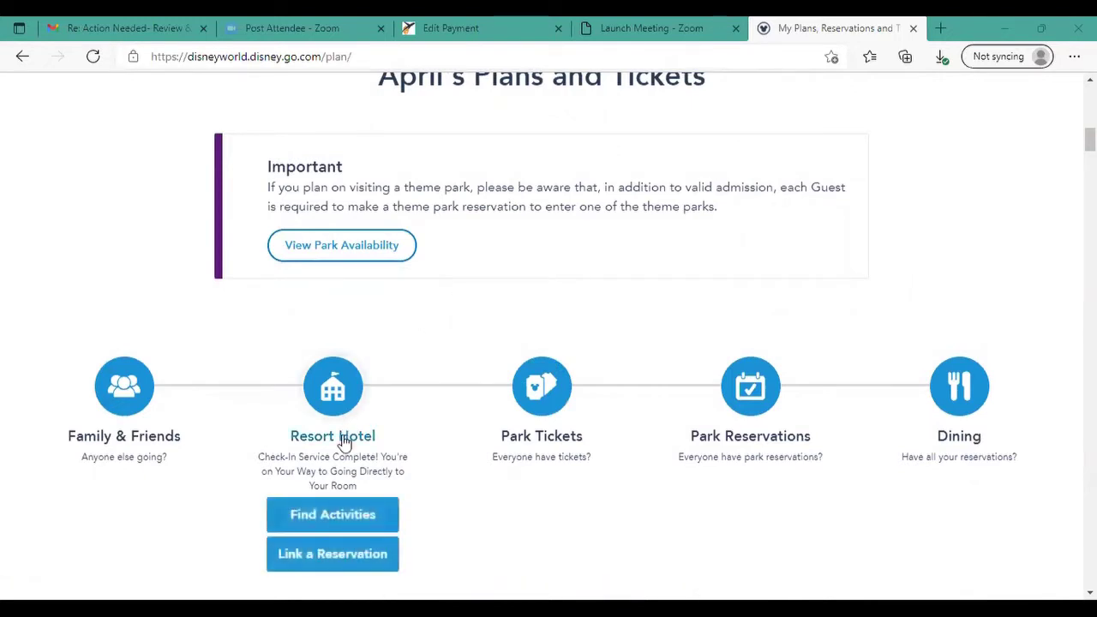
mouse_move(527, 454)
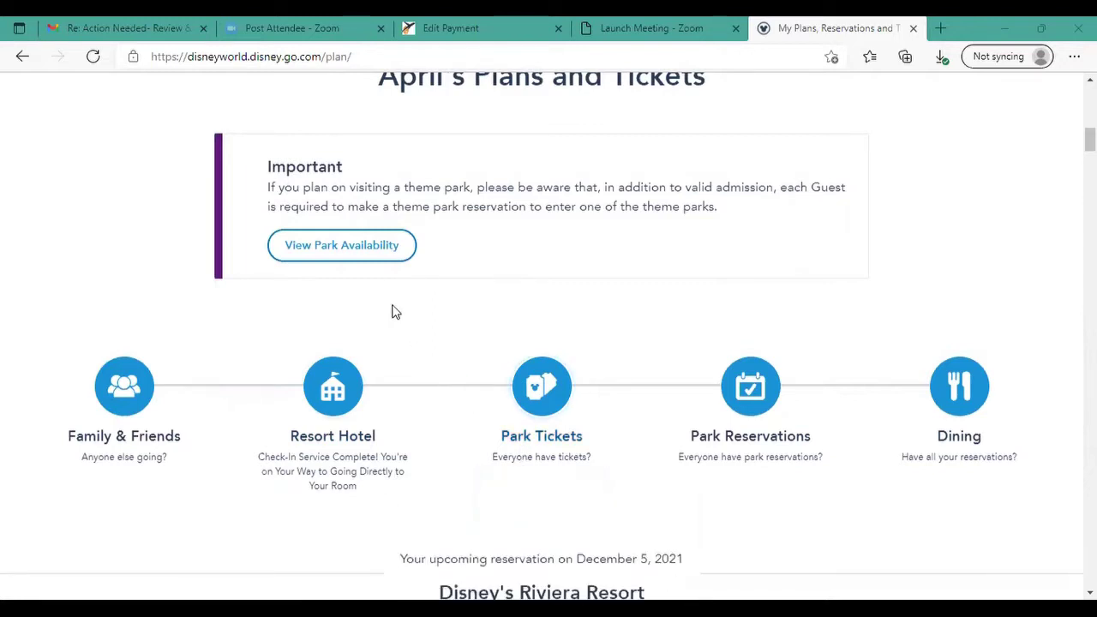
scroll(396, 312, up, 1)
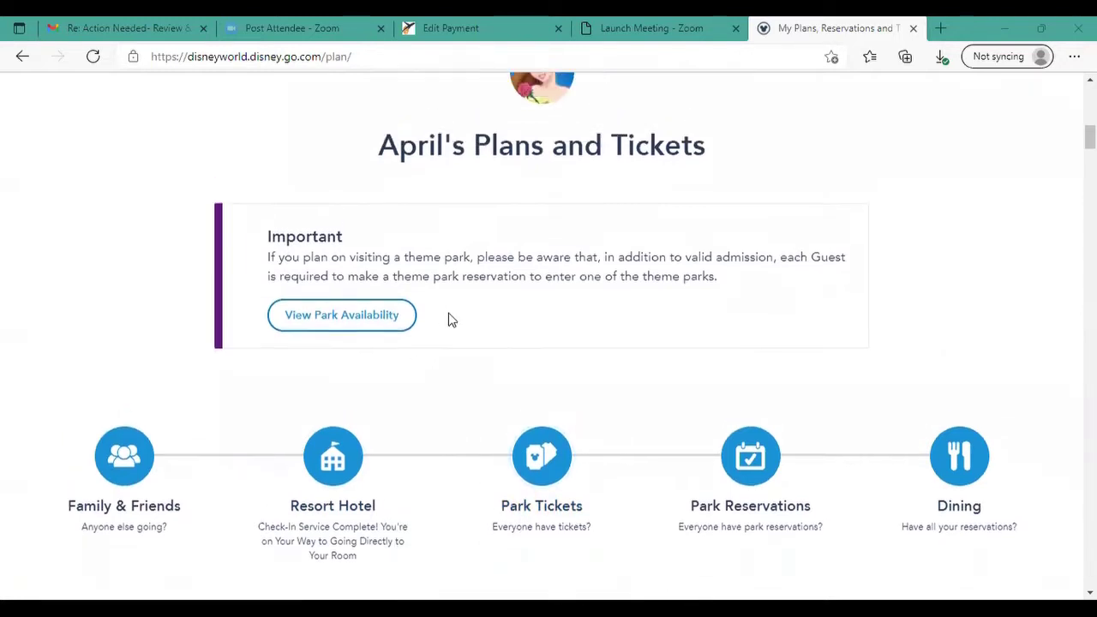
click(341, 326)
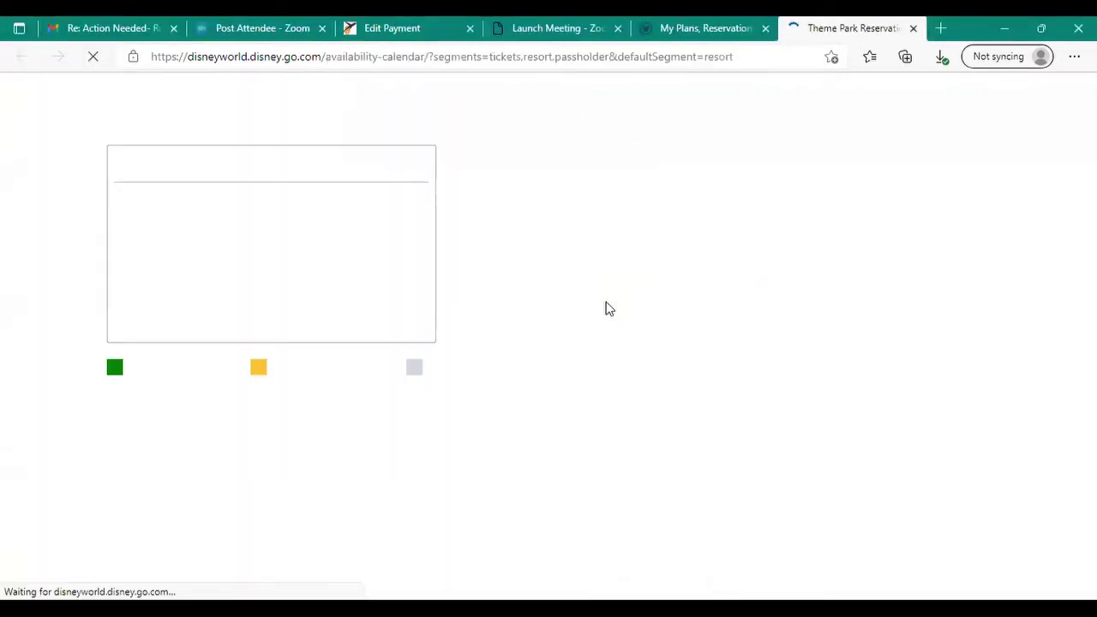
Step: Show park availability for Select Resort Hotels and advance the calendar from November 2021 to January 2022
scroll(606, 306, down, 3)
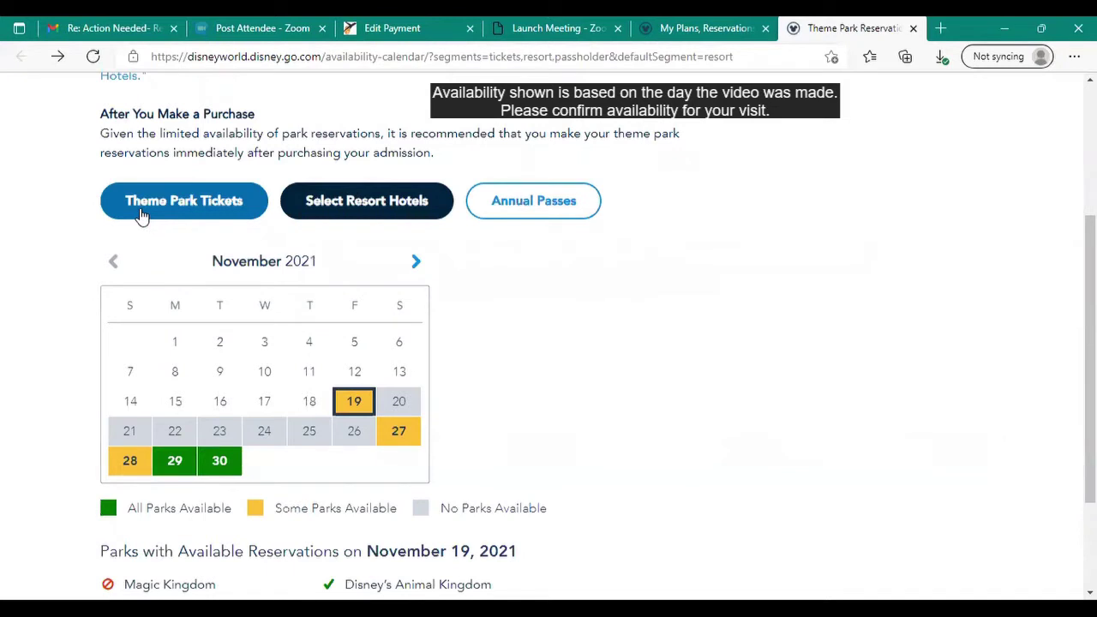
click(387, 210)
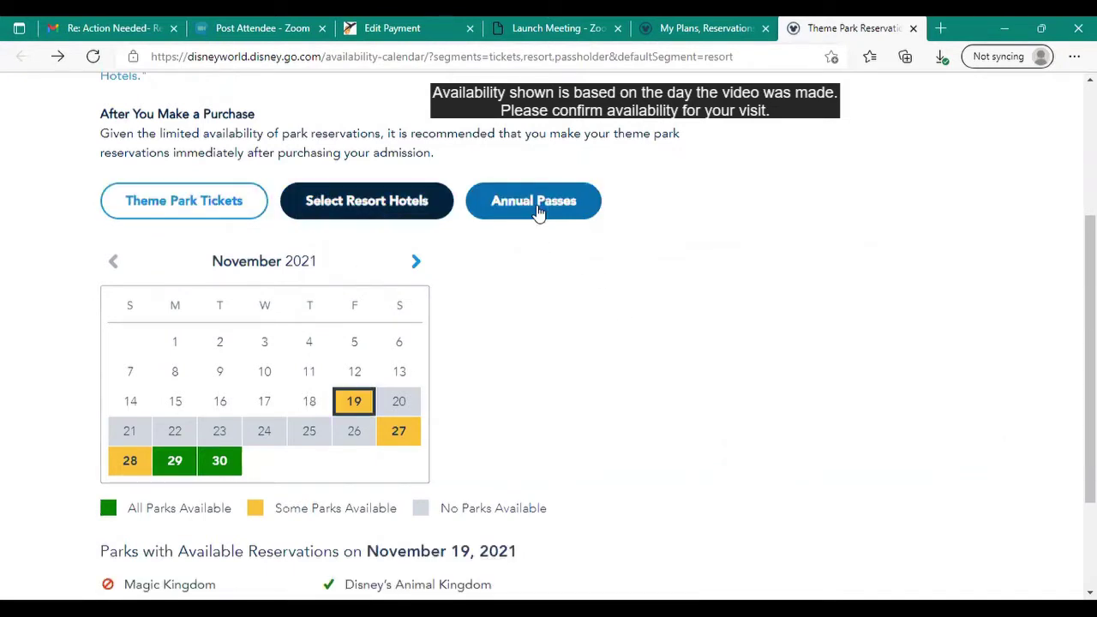
click(415, 262)
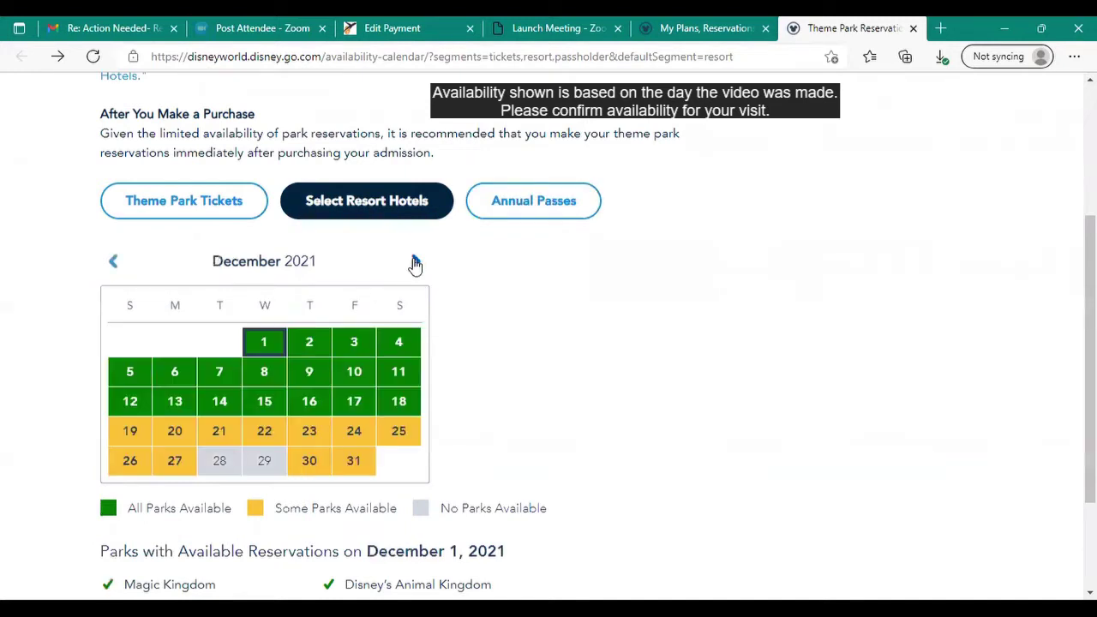
click(415, 262)
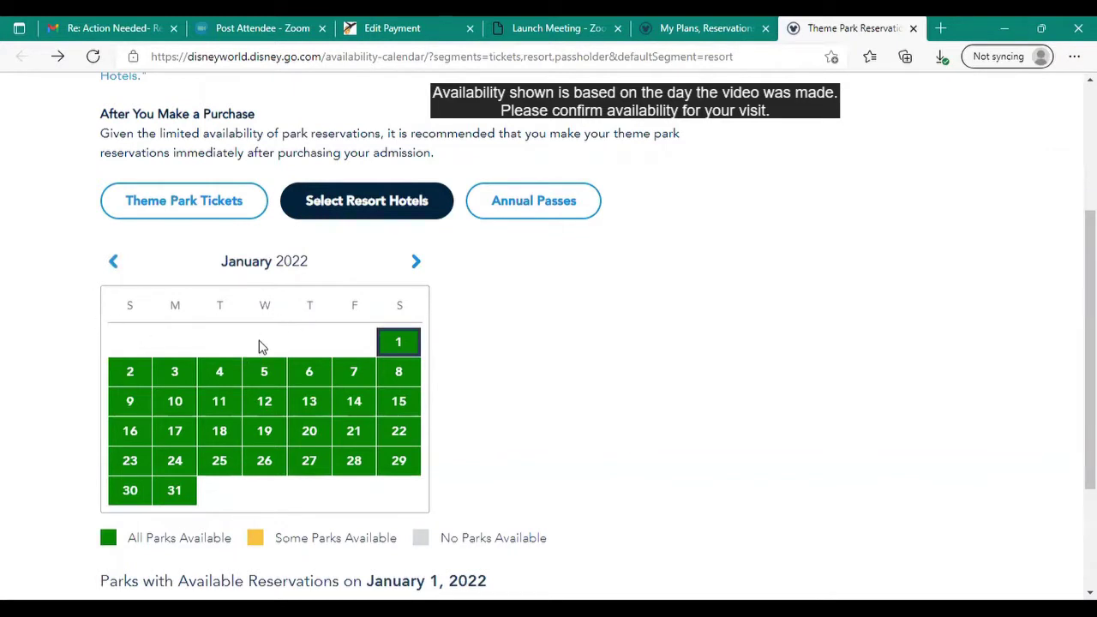
Step: Return the availability calendar to December 2021 and check which parks can be reserved on December 22
scroll(190, 307, down, 1)
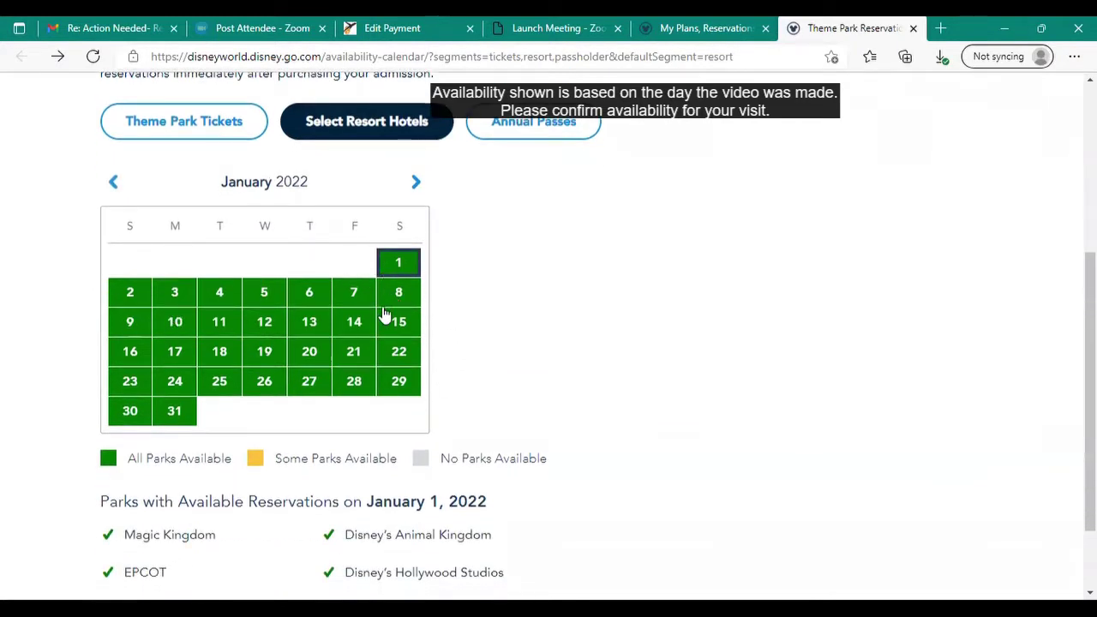
scroll(385, 314, down, 1)
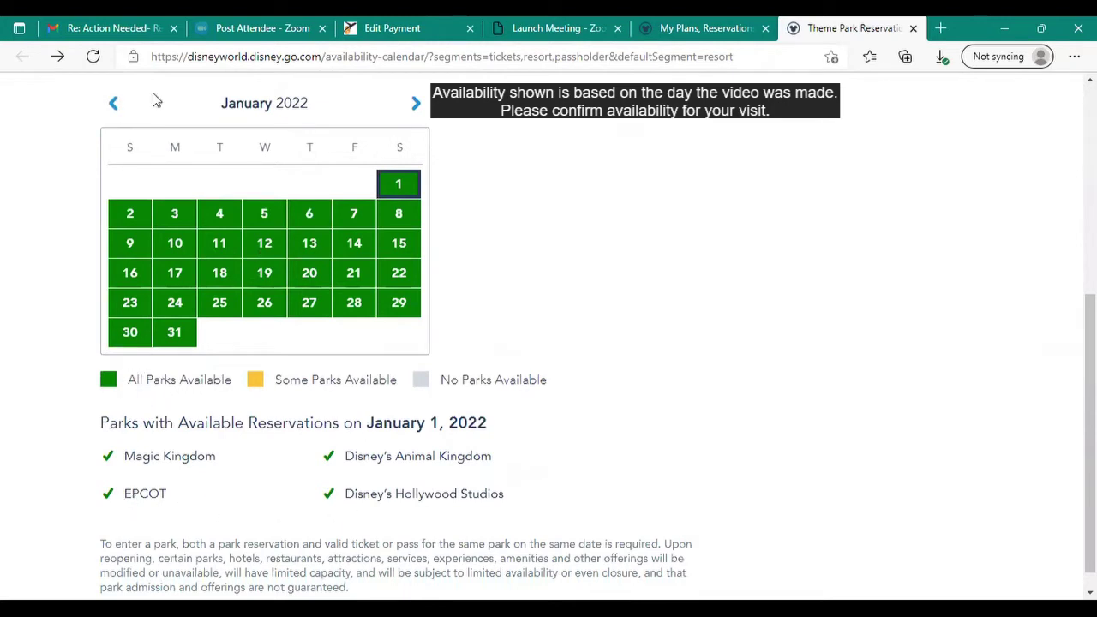
click(112, 103)
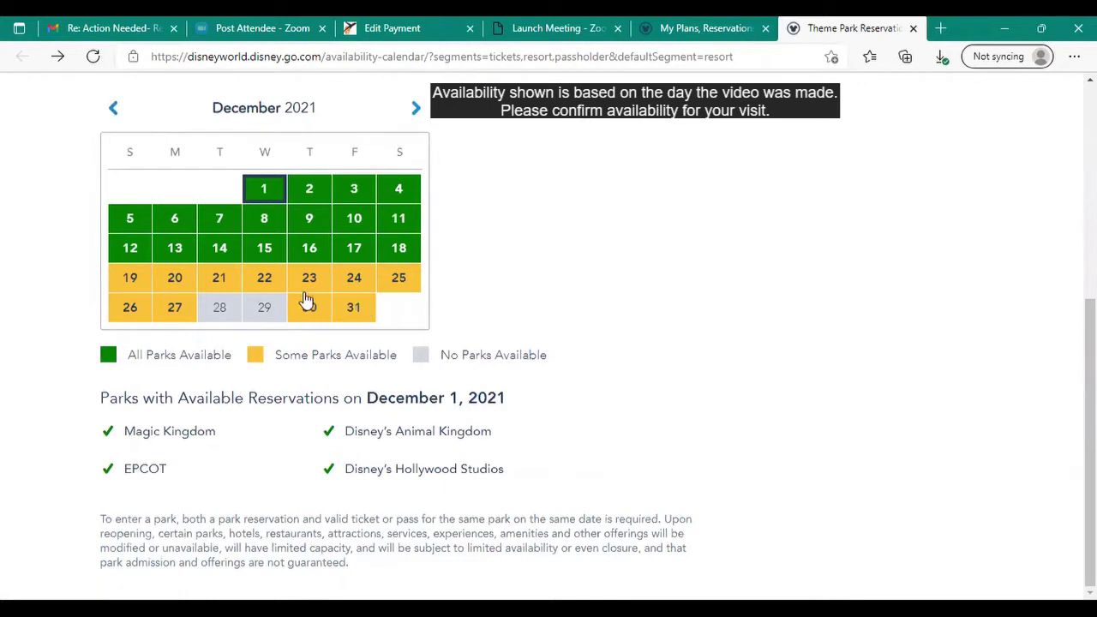
click(265, 281)
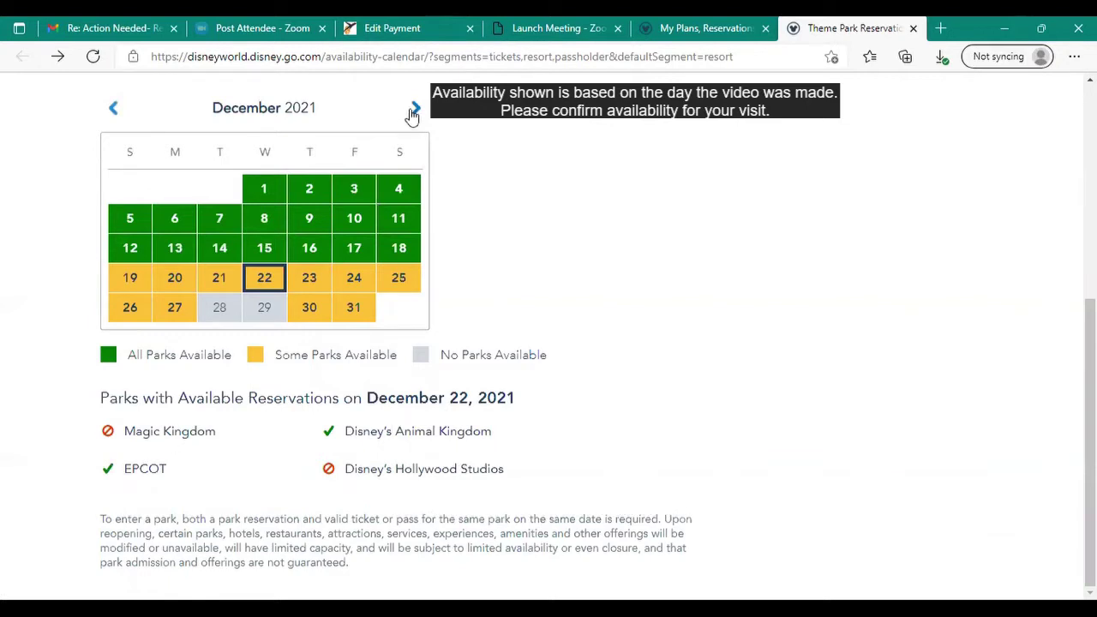
Step: Advance the availability calendar month by month to December 2022 and review the availability page
click(414, 110)
click(414, 110)
click(414, 110)
click(415, 110)
click(414, 110)
click(414, 109)
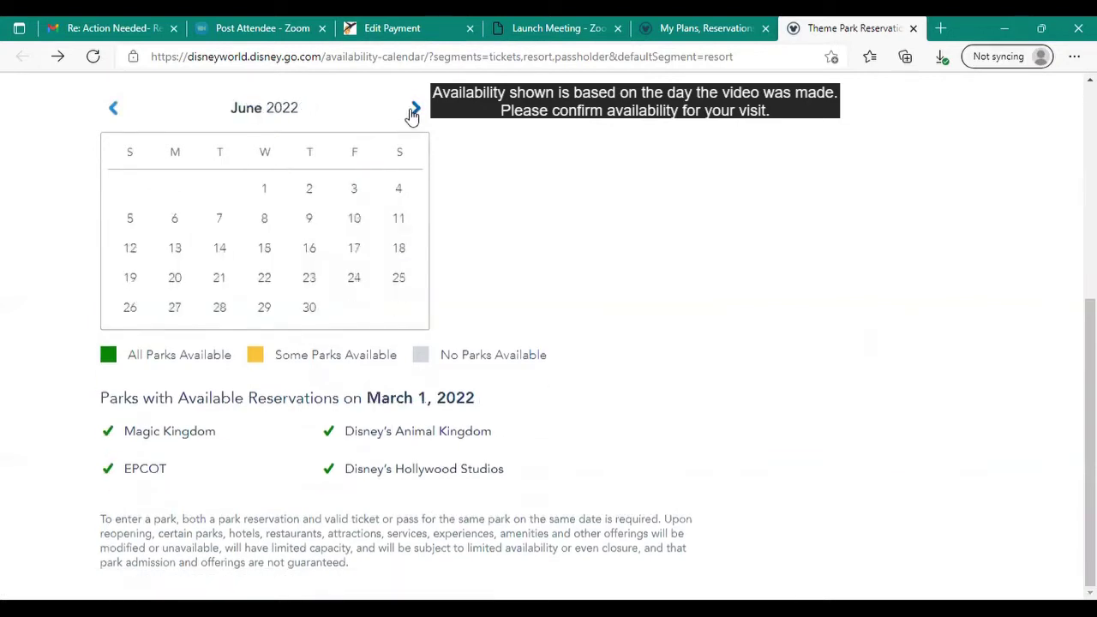
click(414, 109)
click(414, 110)
click(415, 109)
click(415, 110)
click(415, 110)
click(415, 110)
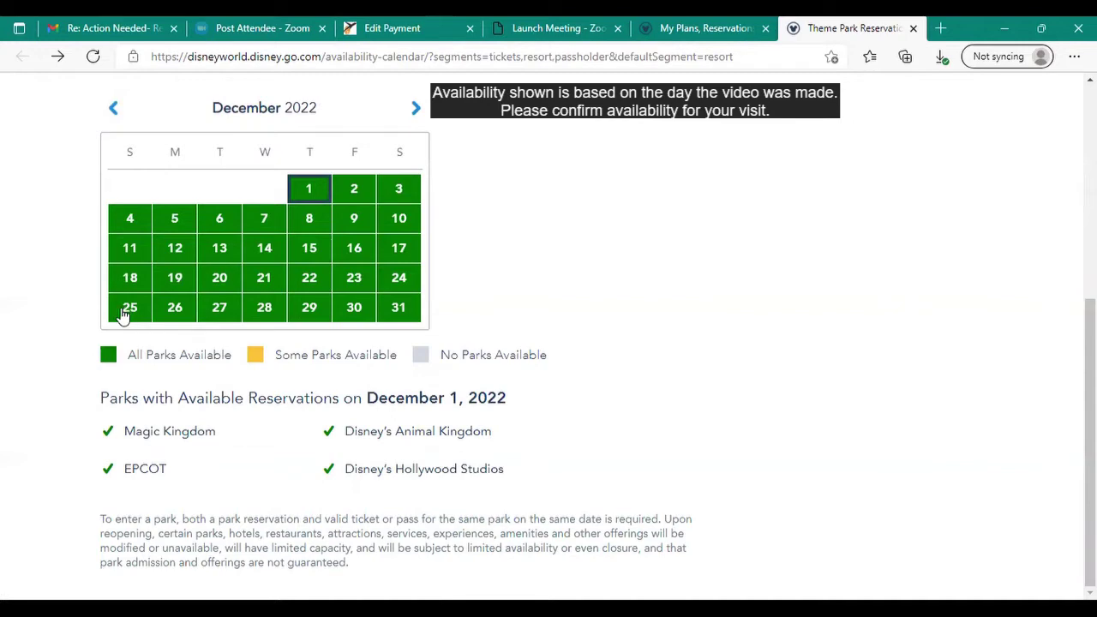
scroll(673, 355, up, 3)
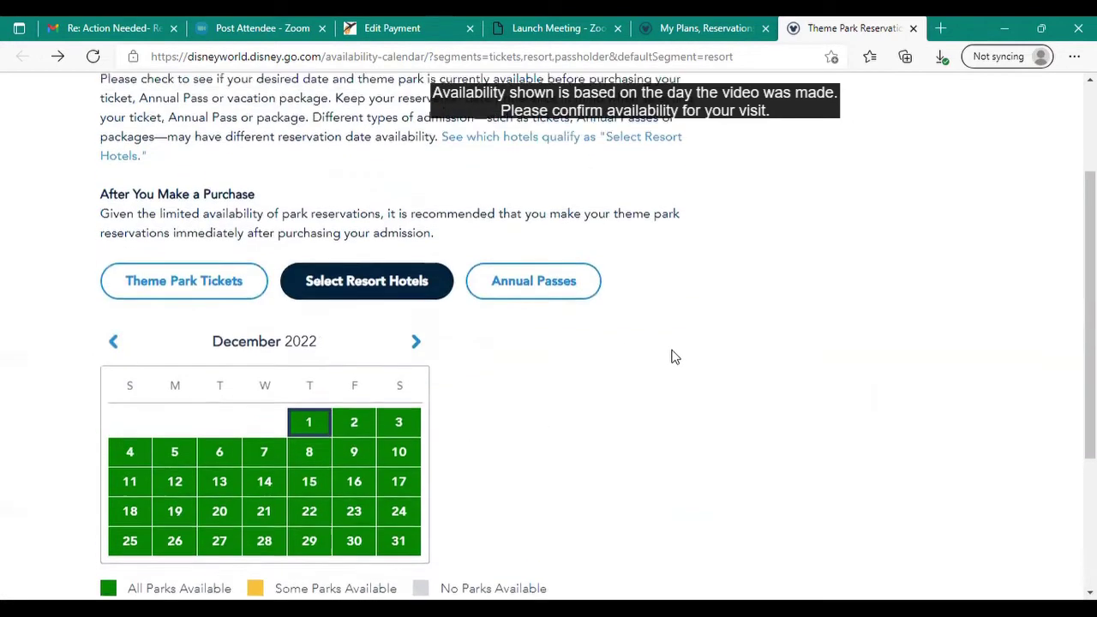
scroll(719, 364, up, 2)
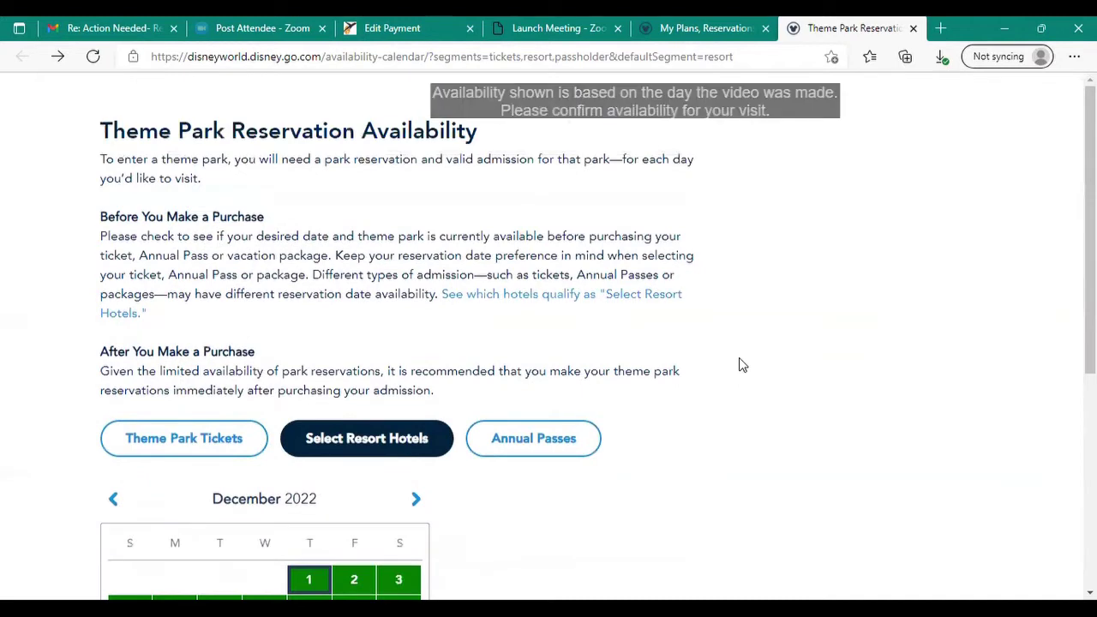
scroll(742, 366, down, 5)
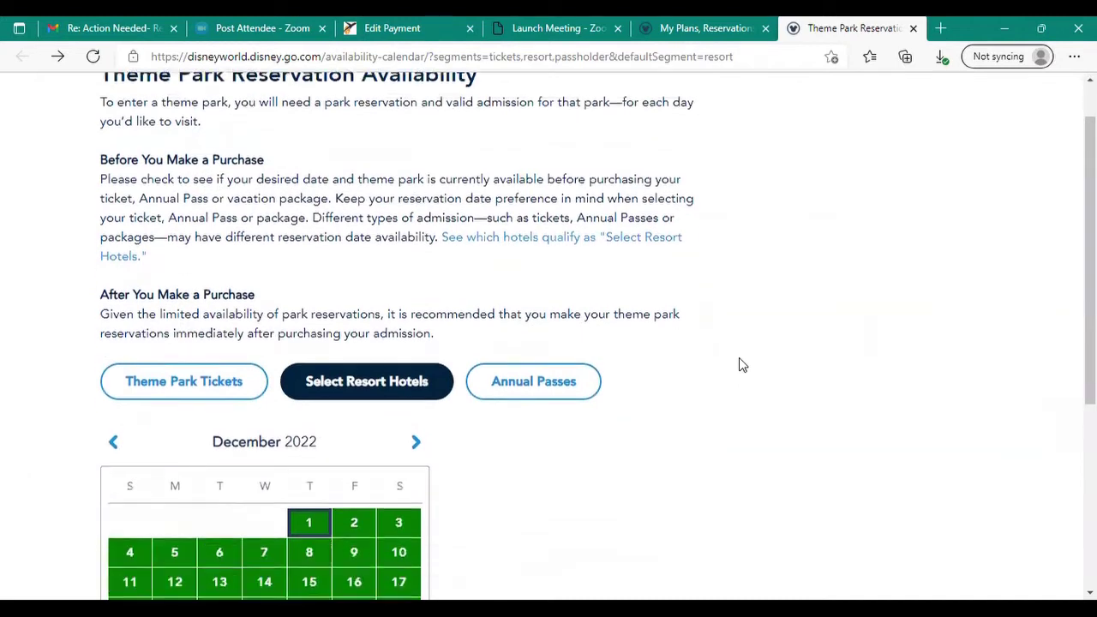
Step: Close the availability calendar page and start making a park reservation from the plans and tickets page
click(913, 30)
scroll(774, 280, down, 1)
scroll(775, 286, down, 2)
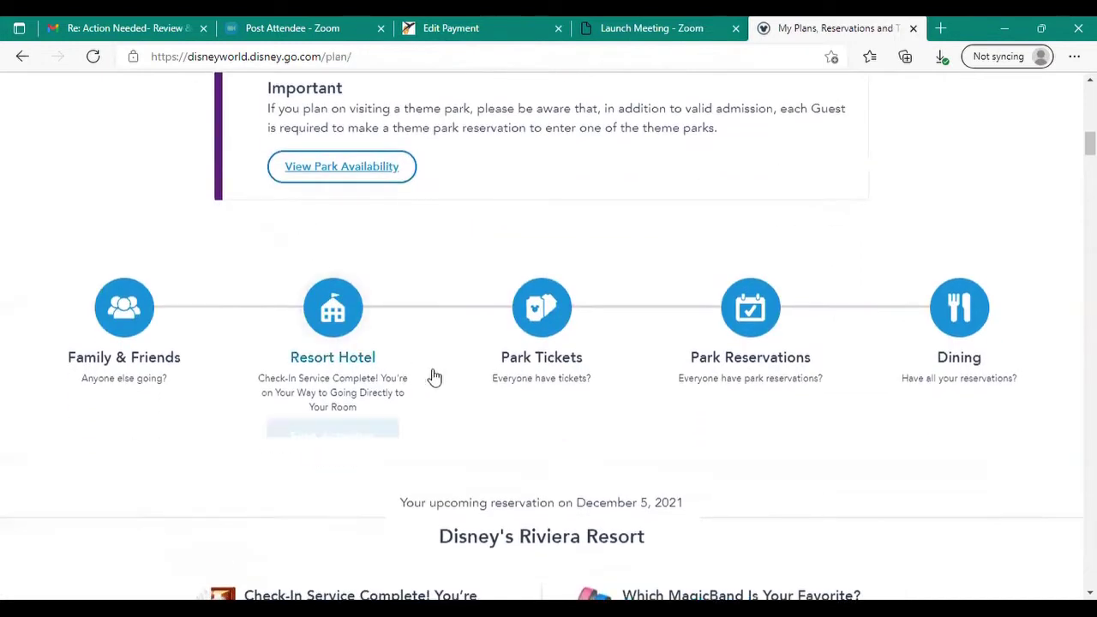
mouse_move(752, 316)
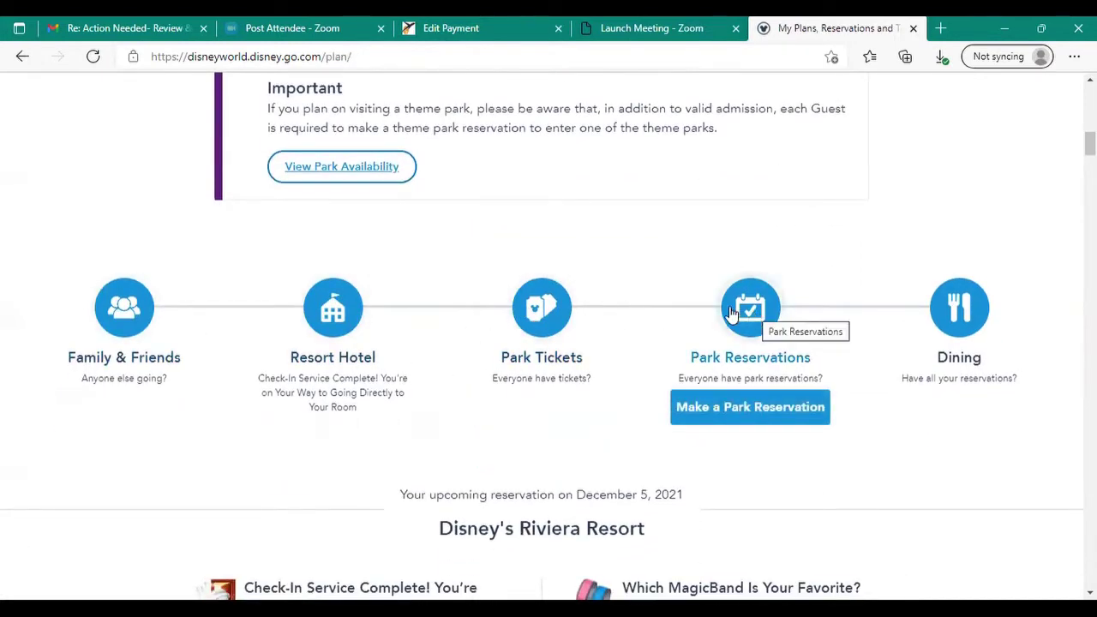
click(738, 409)
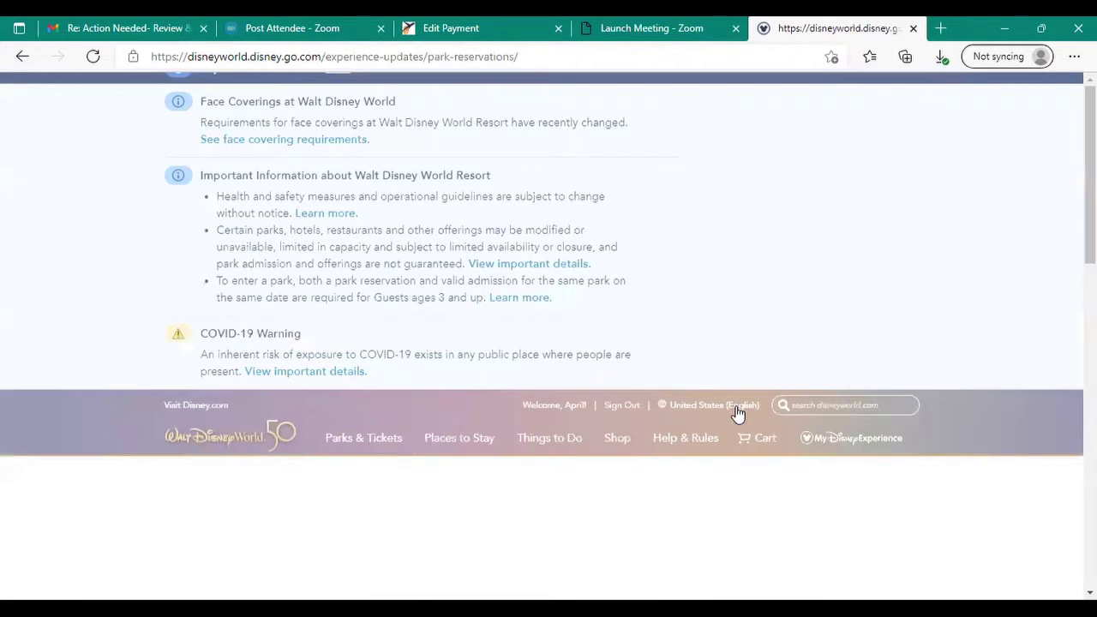
Step: Choose Theme Park Tickets as the admission type for making the park reservation
scroll(734, 412, down, 2)
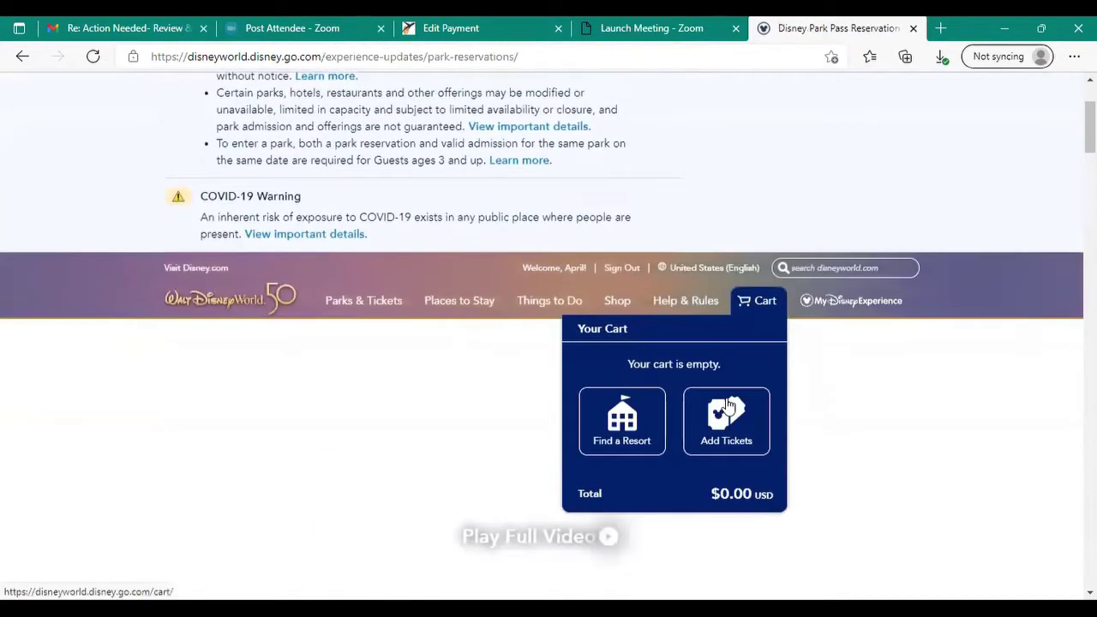
scroll(895, 392, down, 2)
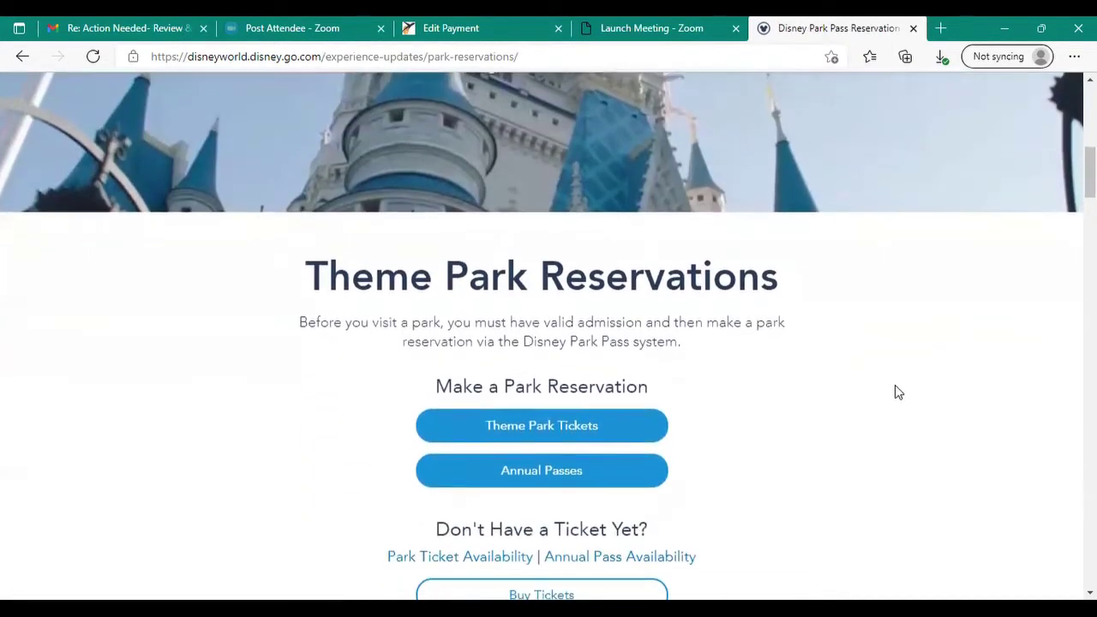
scroll(895, 392, down, 4)
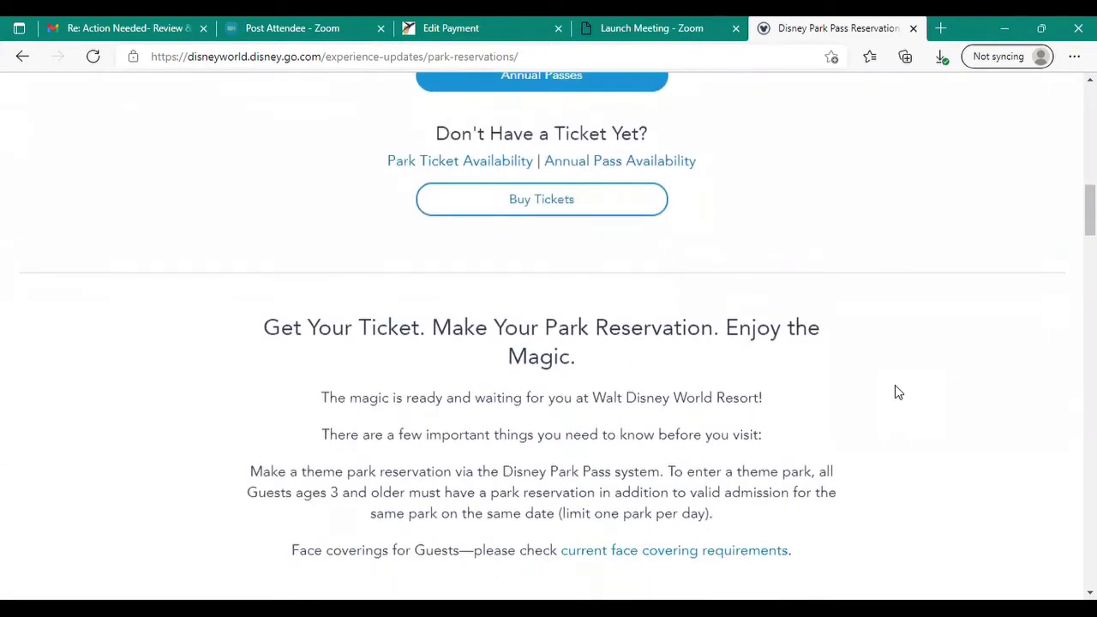
scroll(895, 392, up, 3)
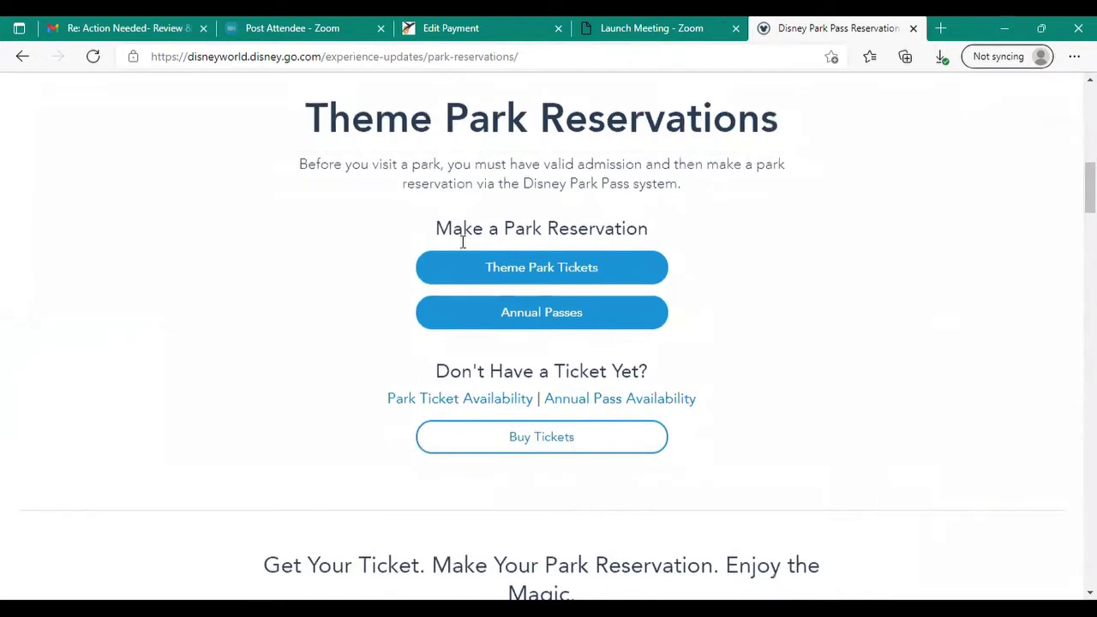
click(541, 269)
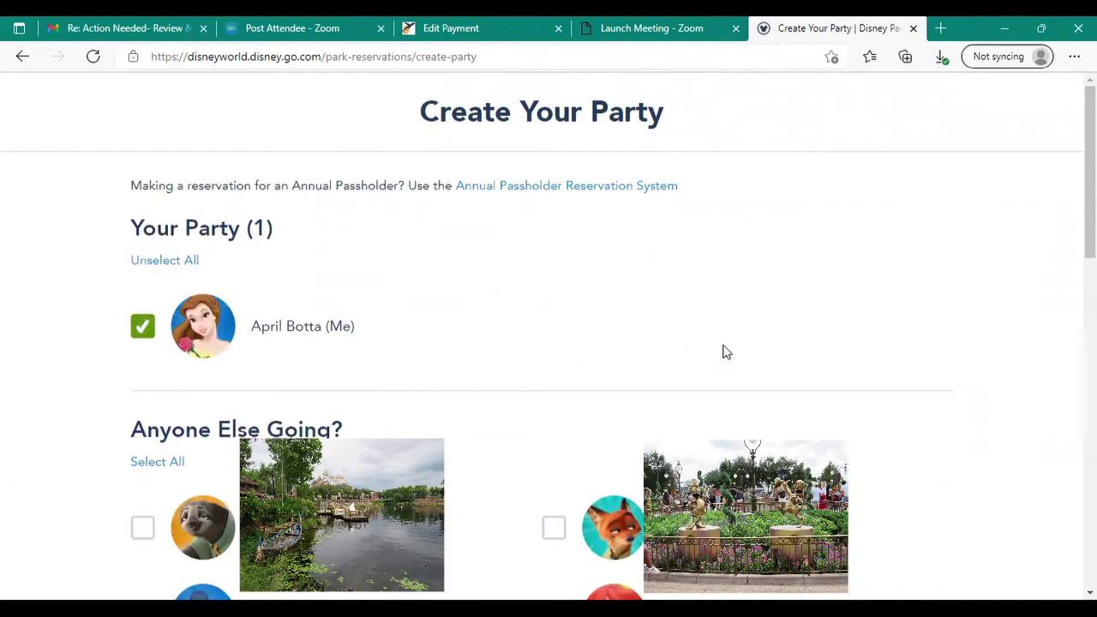
Step: Continue with only the account holder in the party and browse the reservation calendar ahead to February 2022
scroll(825, 370, down, 10)
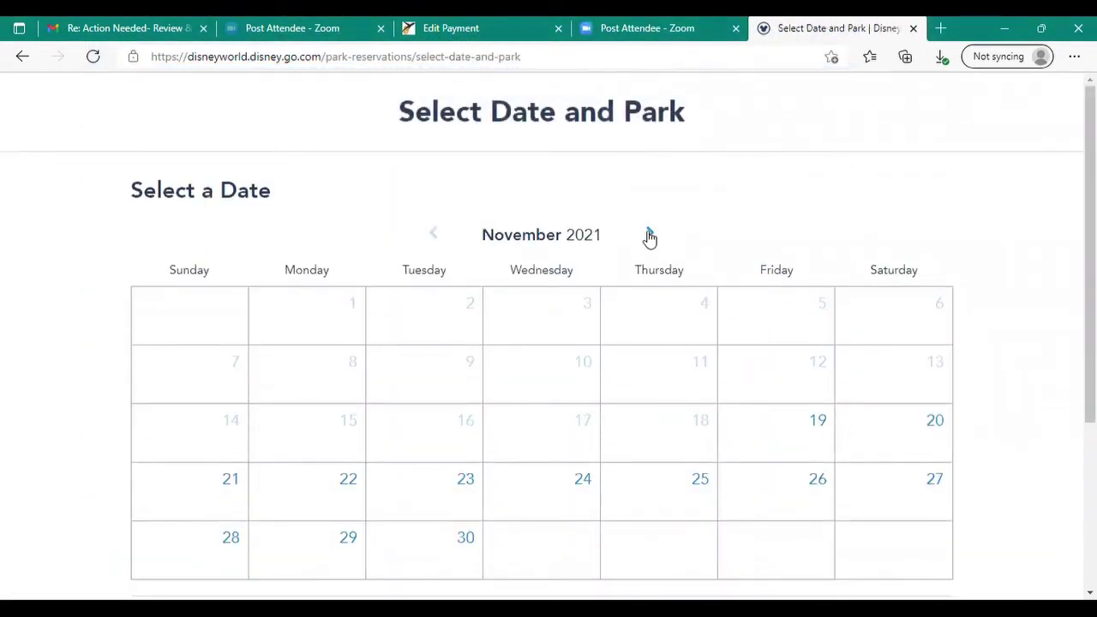
click(649, 235)
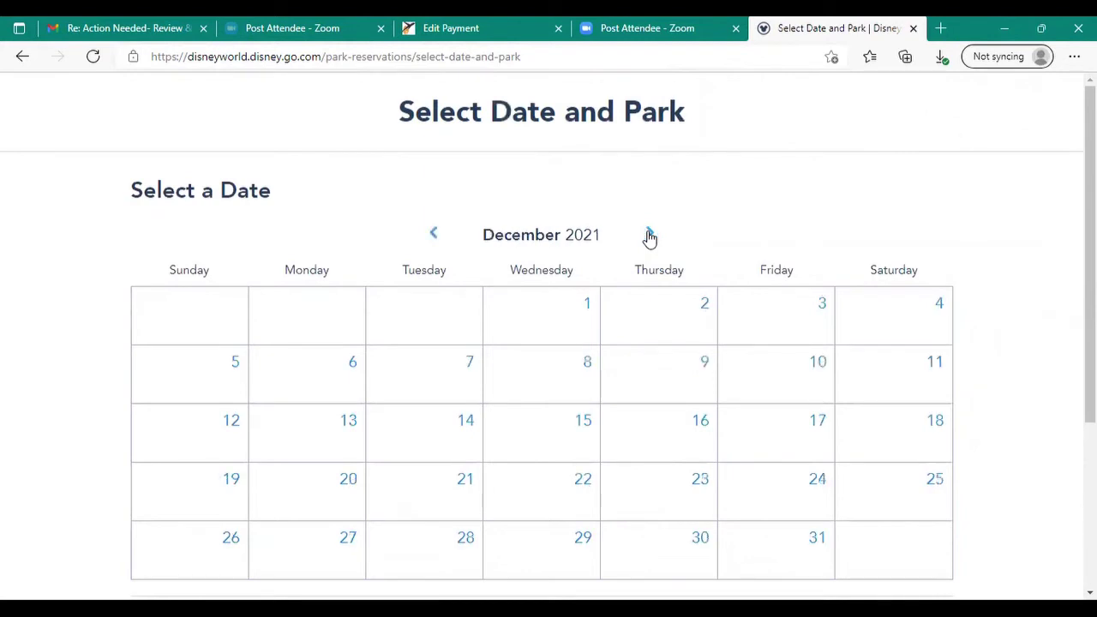
click(649, 235)
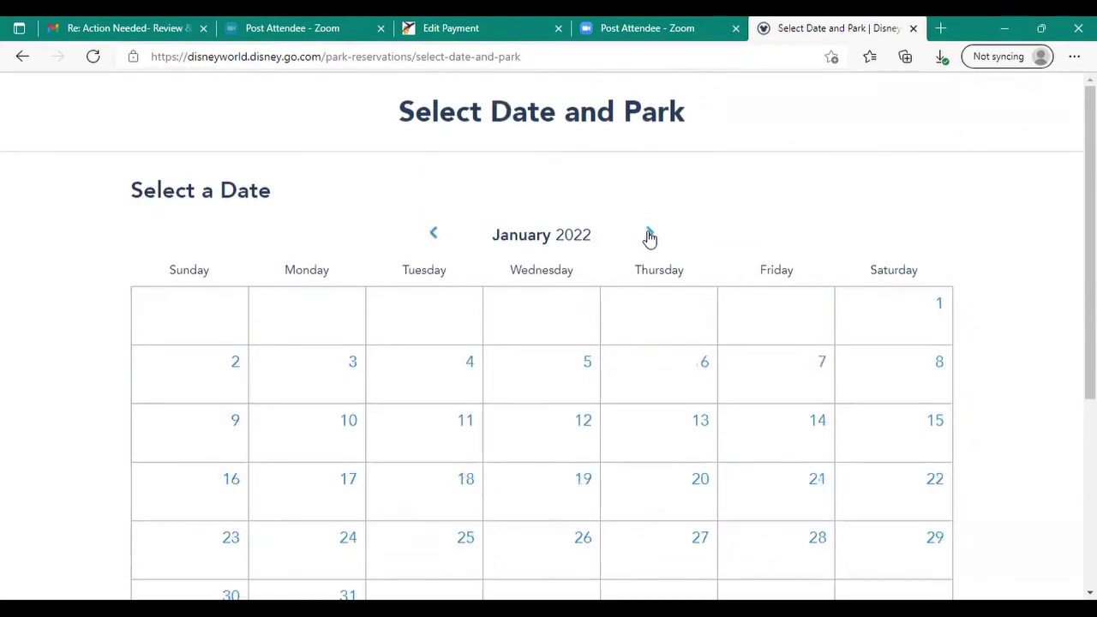
click(649, 235)
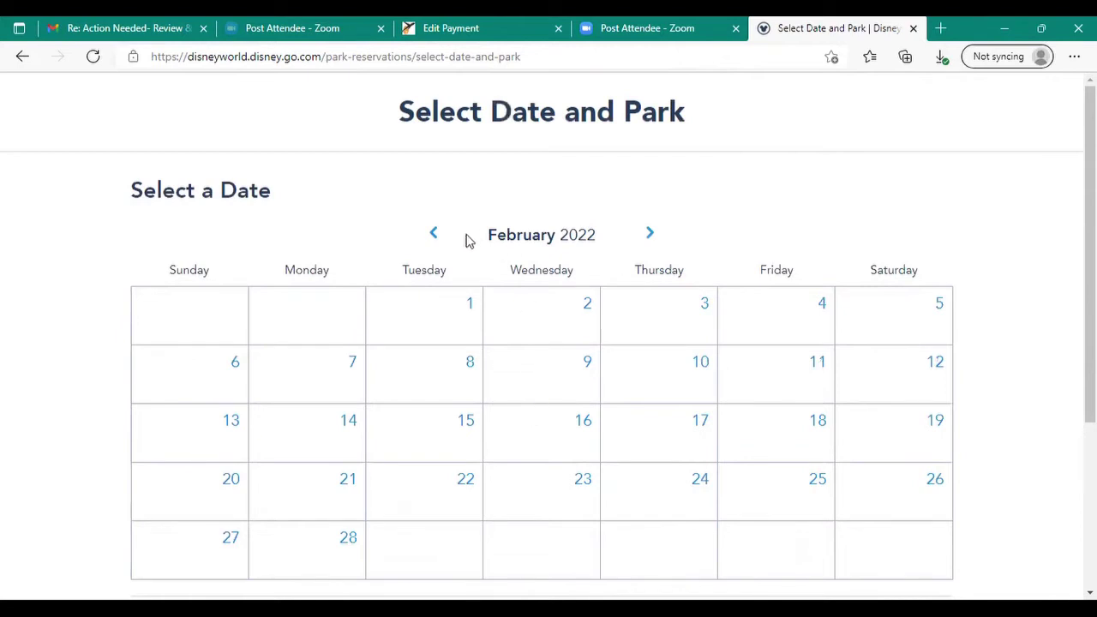
Step: Go back to December 2021, choose December 11 as the visit date and select Magic Kingdom Park
click(431, 237)
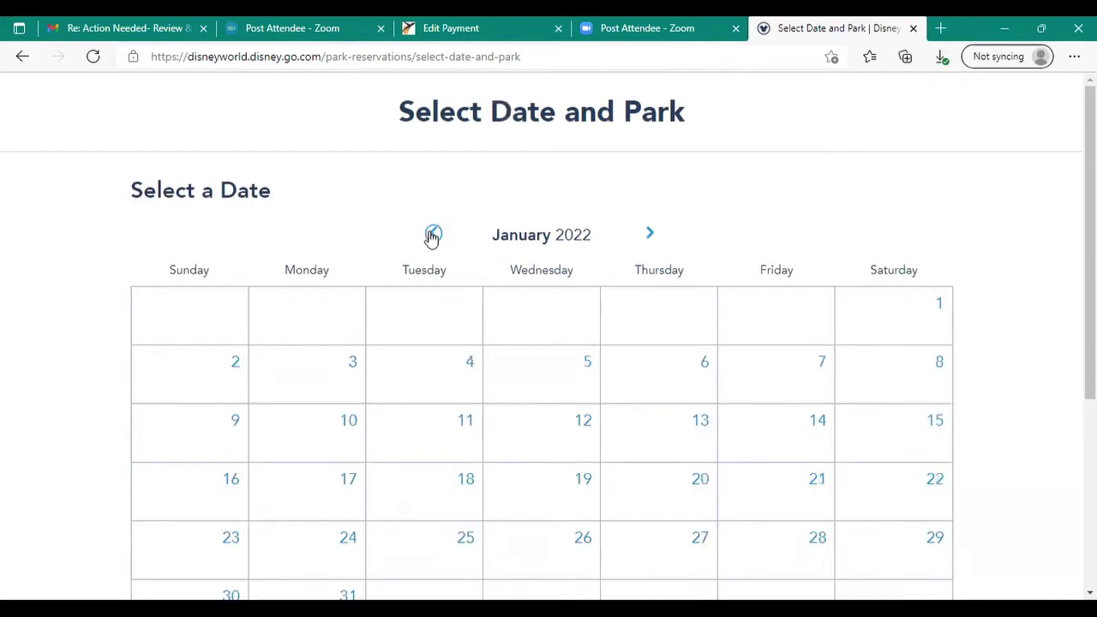
click(431, 237)
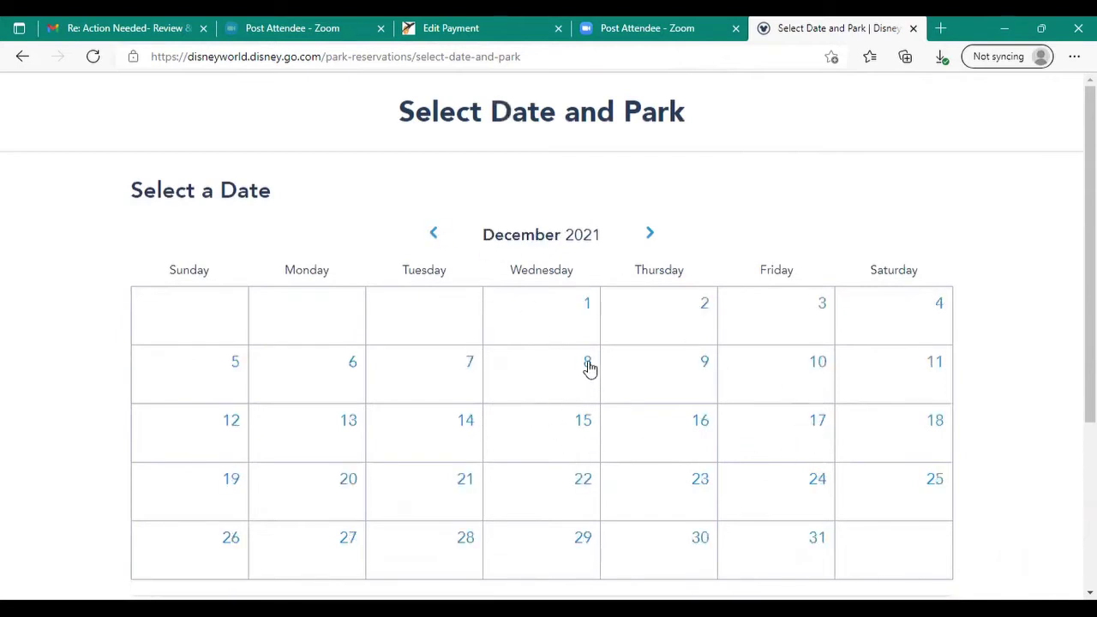
click(933, 370)
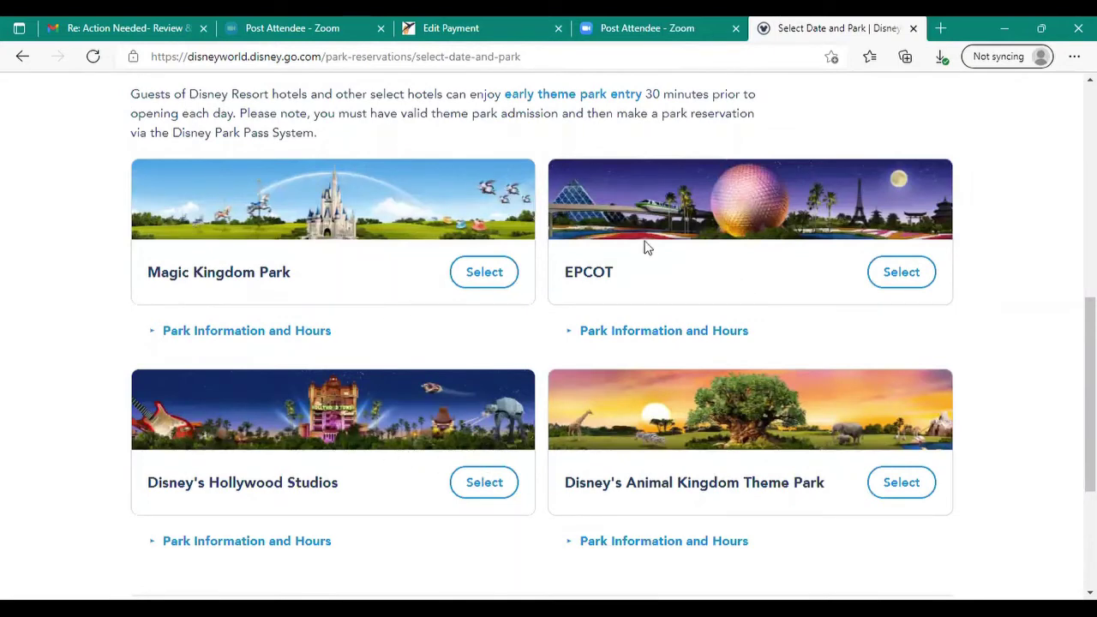
click(486, 275)
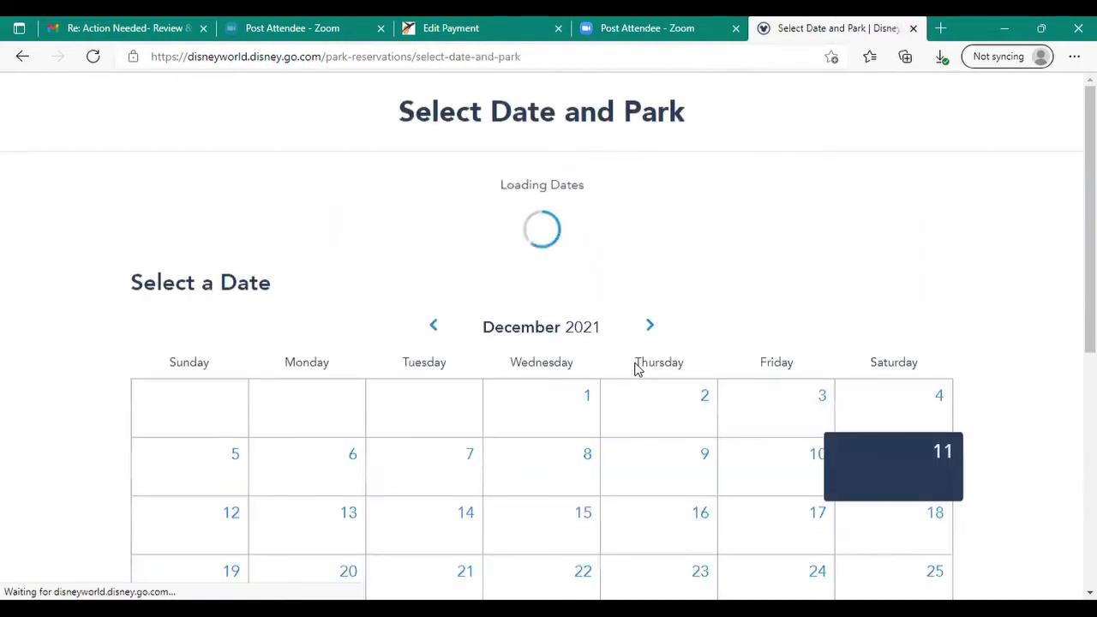
Step: Look over the December 2021 calendar and the park choices, and back out of the date and park selection
scroll(630, 377, down, 5)
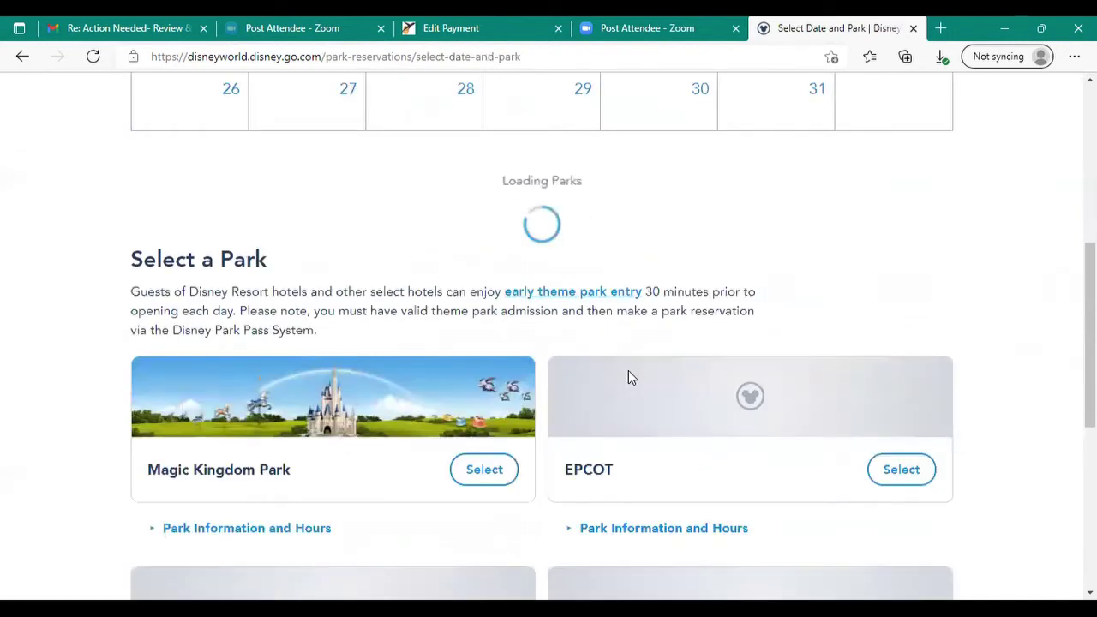
scroll(630, 375, down, 5)
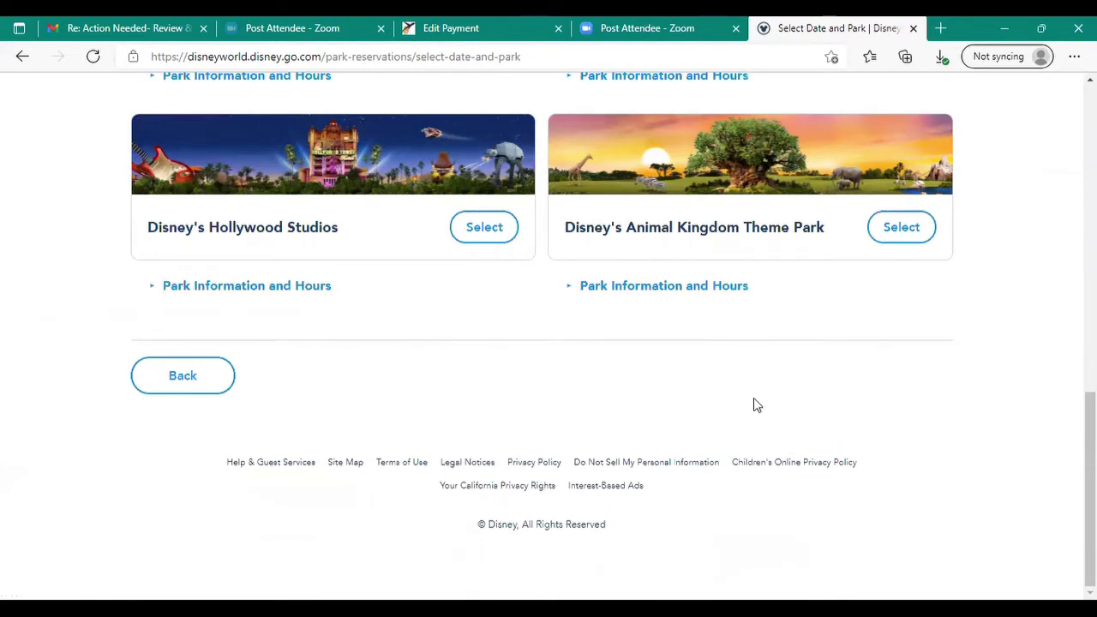
scroll(755, 403, up, 10)
scroll(754, 403, up, 3)
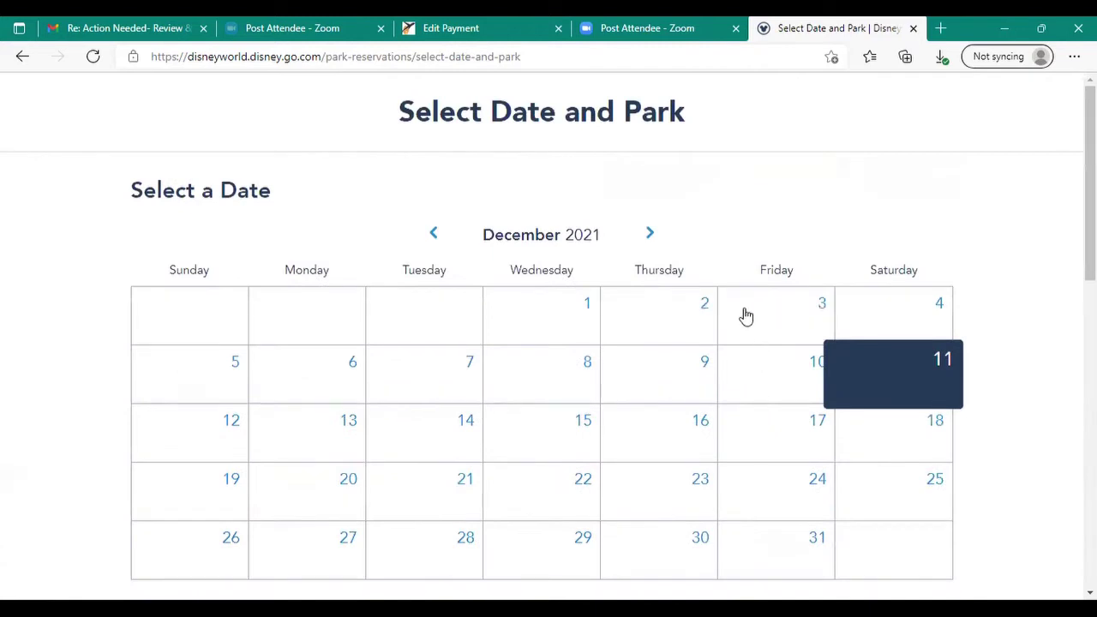
scroll(196, 340, down, 15)
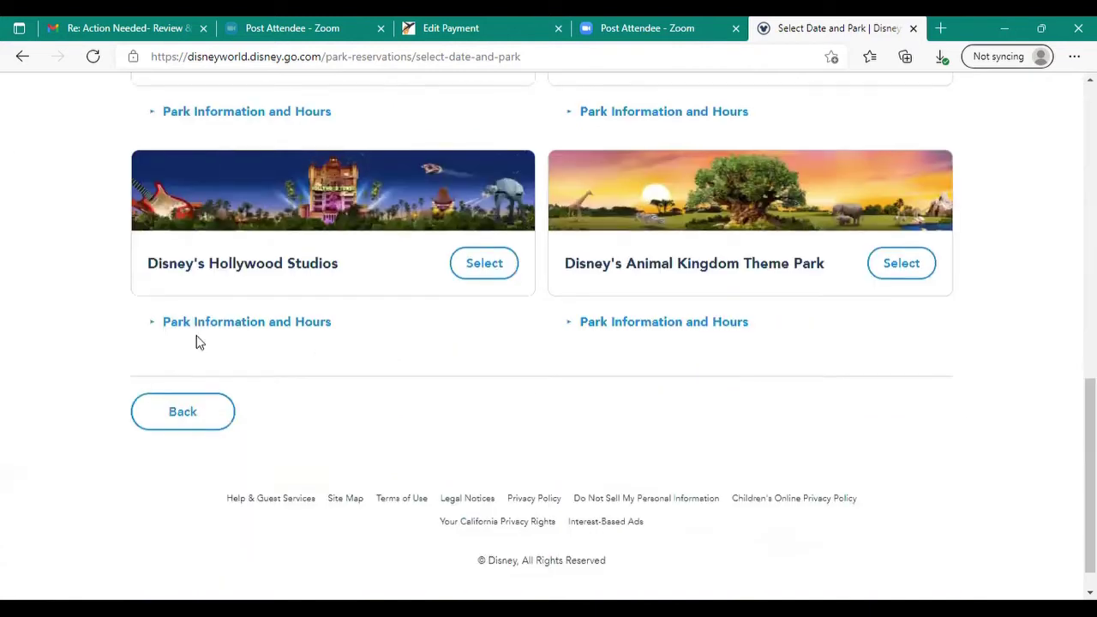
click(179, 411)
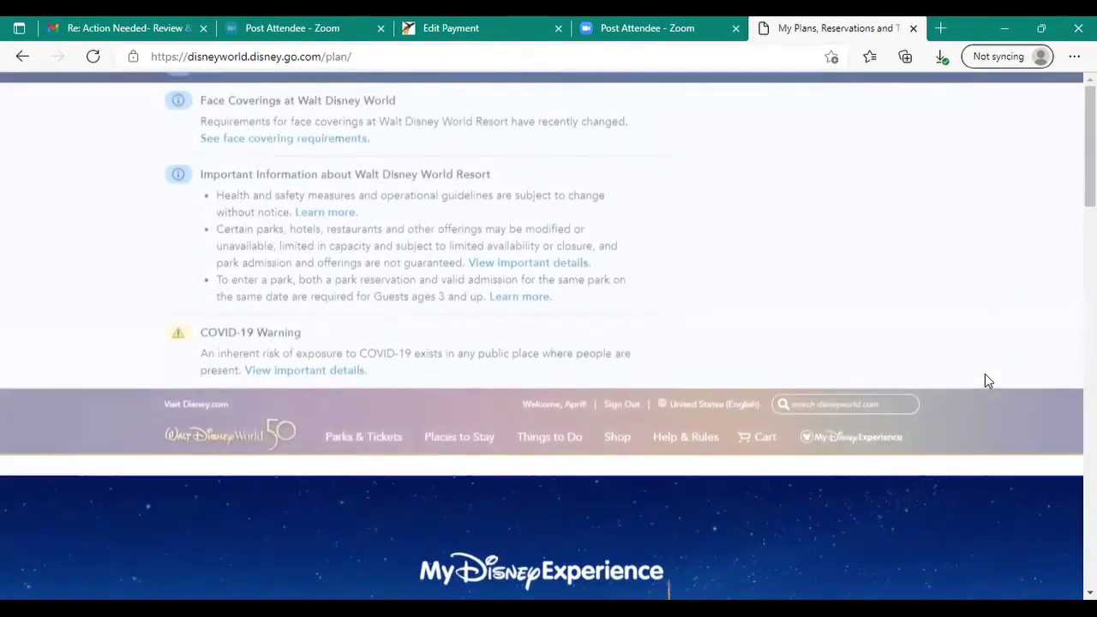
Step: Find the EPCOT Disney Park Pass in the daily itinerary and open its details
scroll(960, 369, down, 5)
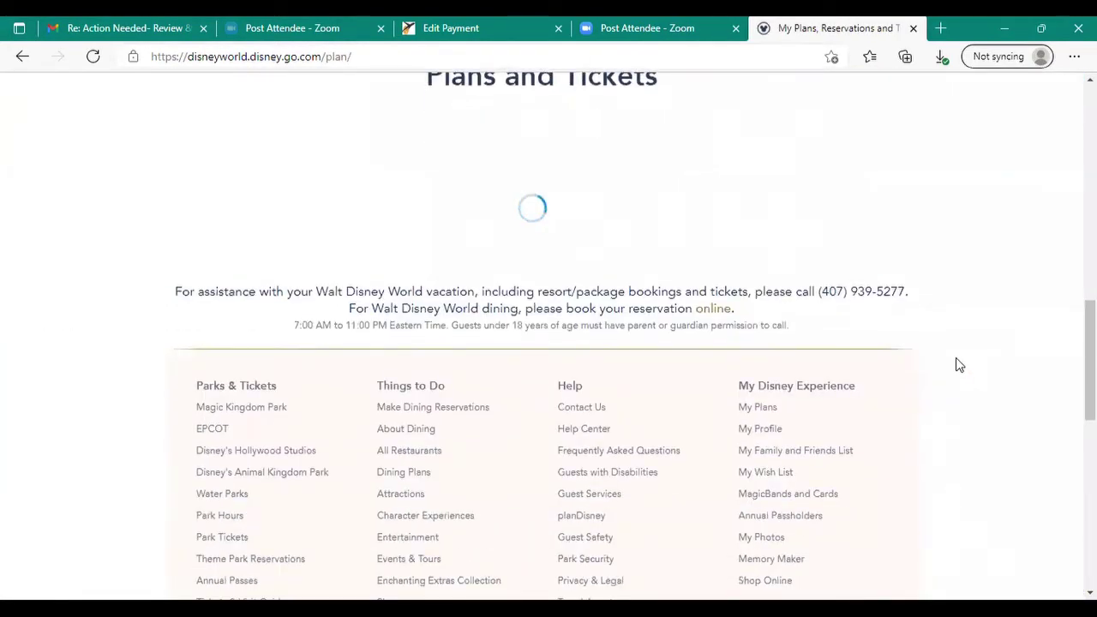
scroll(794, 392, down, 3)
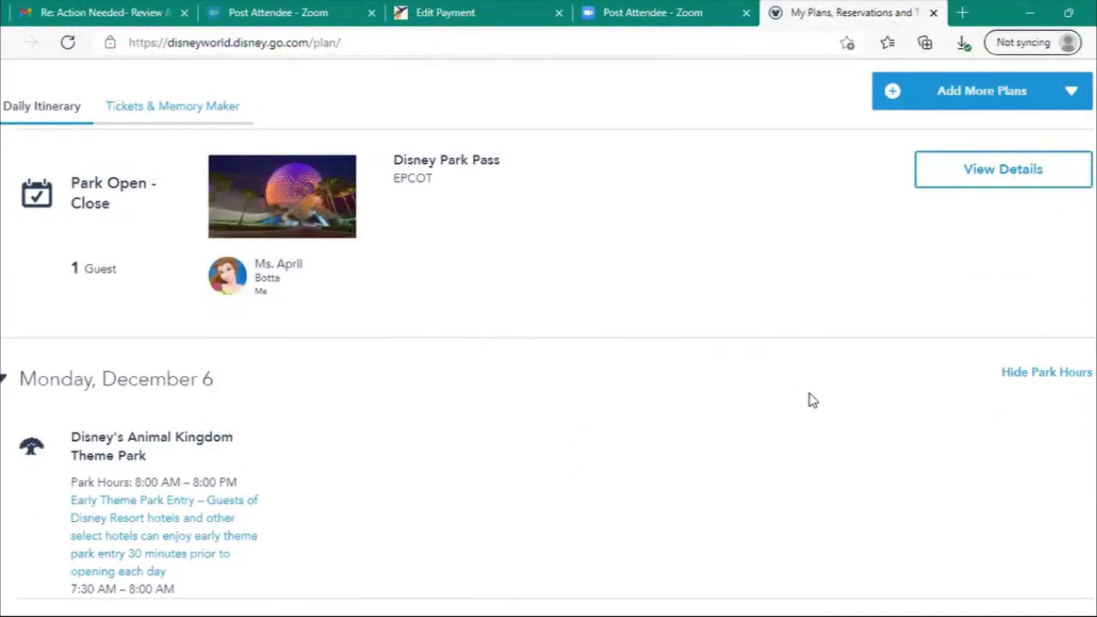
scroll(813, 400, up, 2)
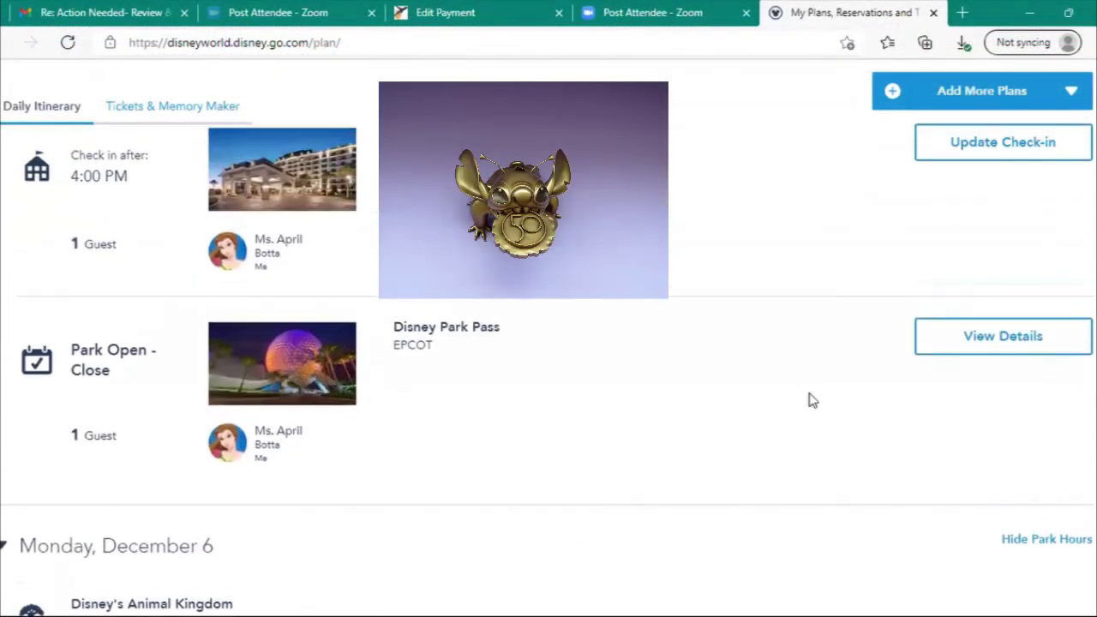
scroll(813, 400, up, 1)
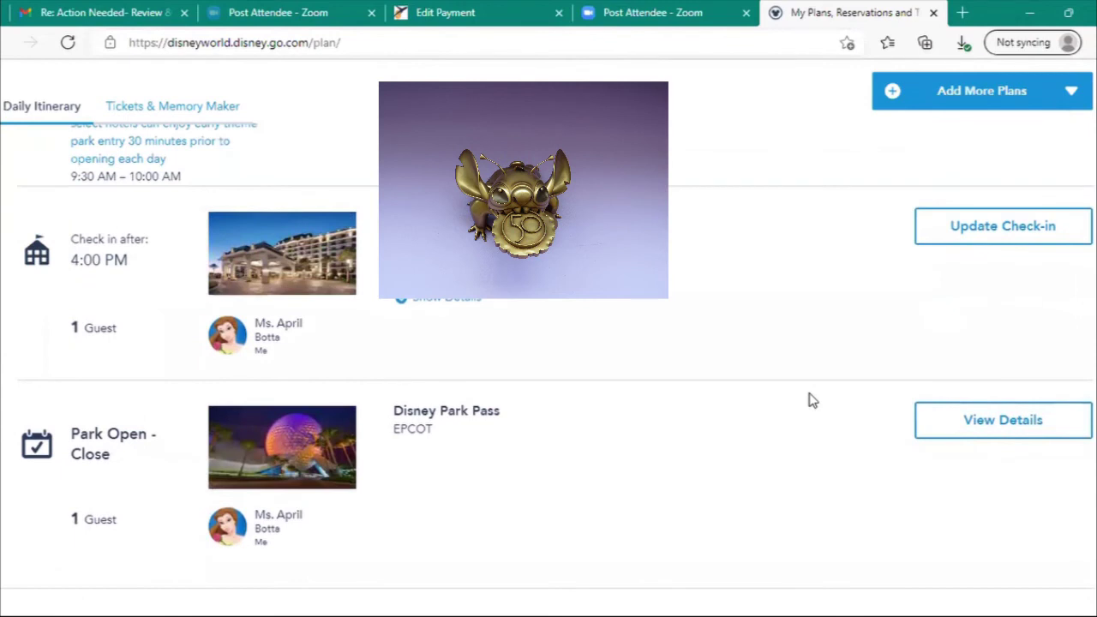
scroll(813, 400, down, 1)
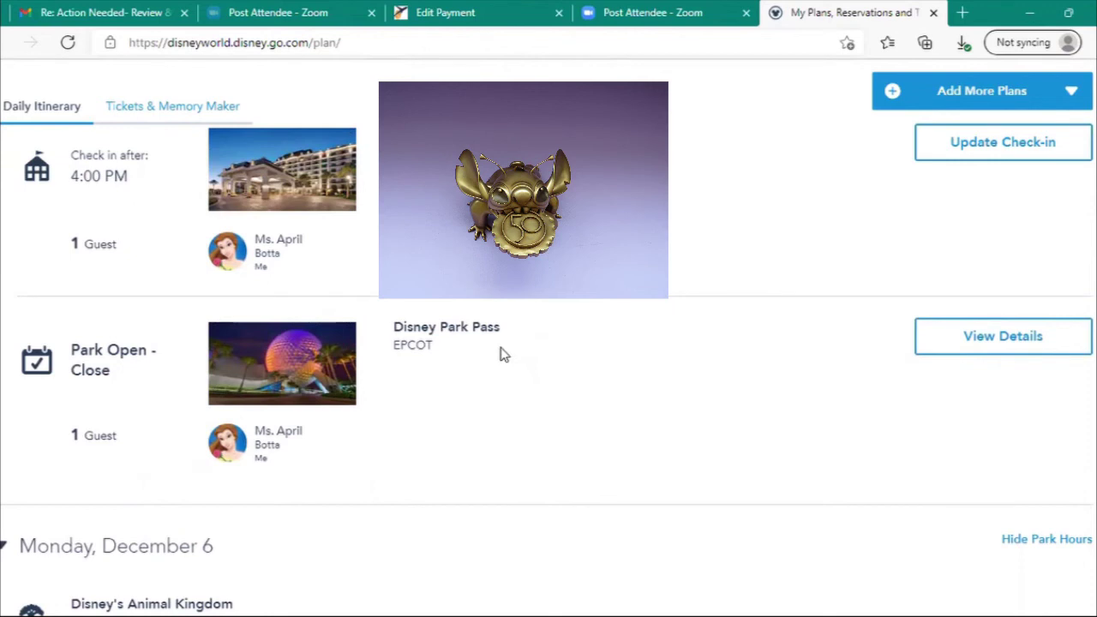
click(928, 346)
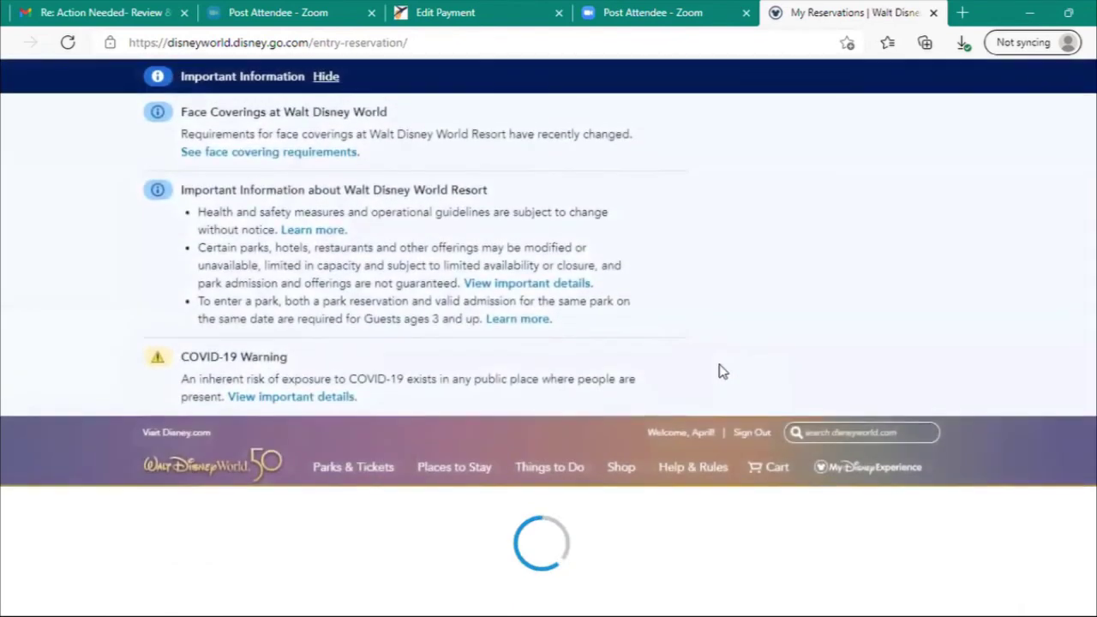
Step: Review the booking options and the December 5 Epcot reservation among the Park Pass reservations, and show the Help & Rules options
scroll(719, 370, down, 2)
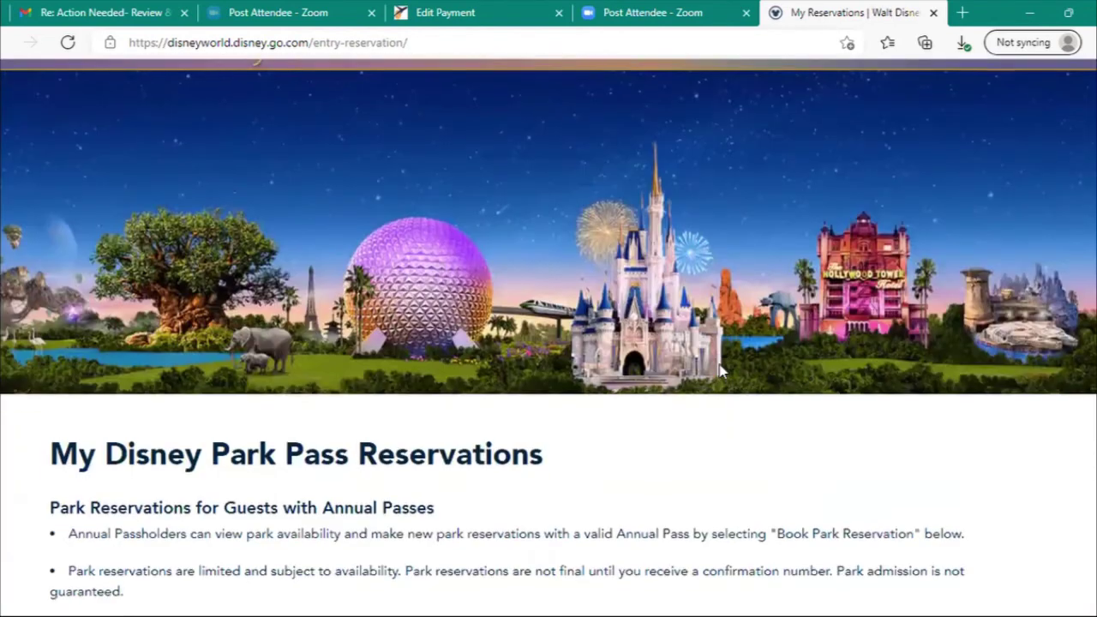
scroll(720, 370, down, 5)
scroll(720, 371, down, 4)
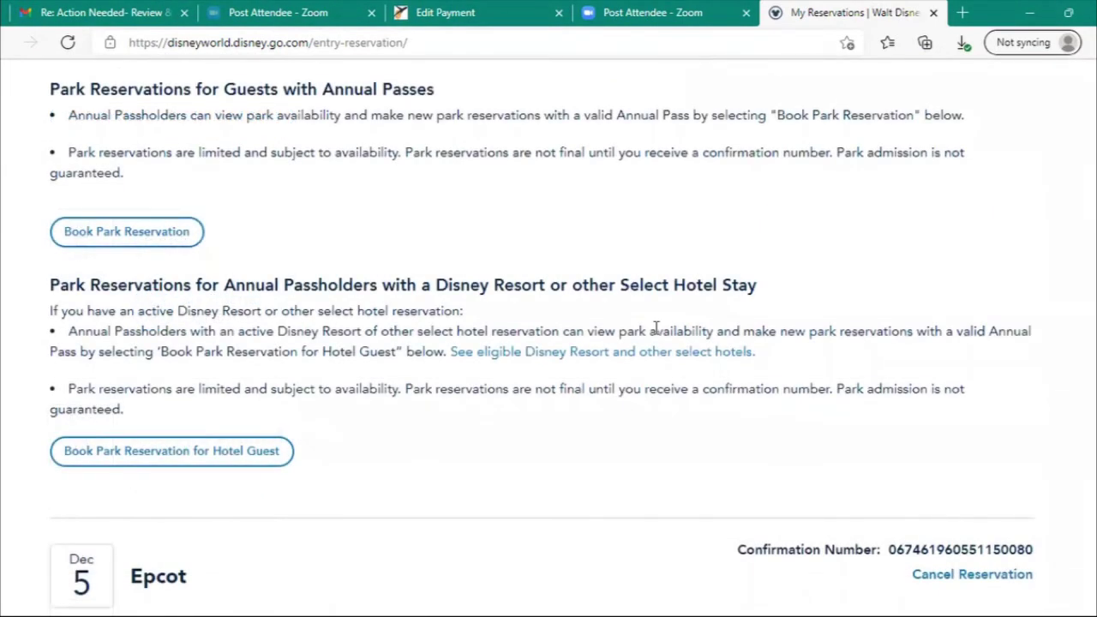
scroll(655, 329, up, 8)
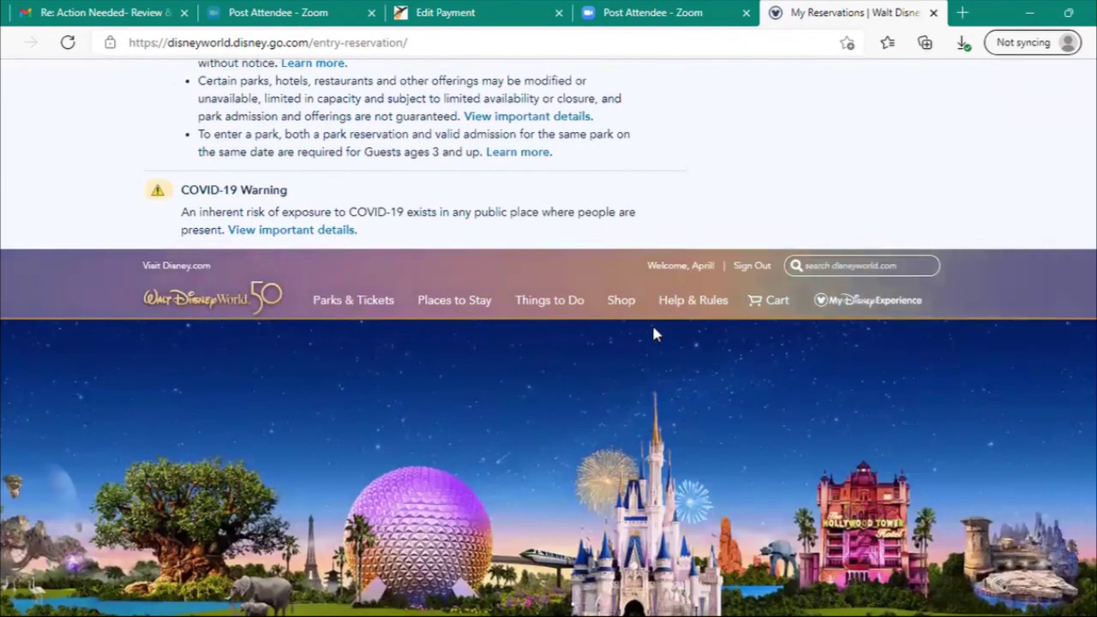
click(693, 300)
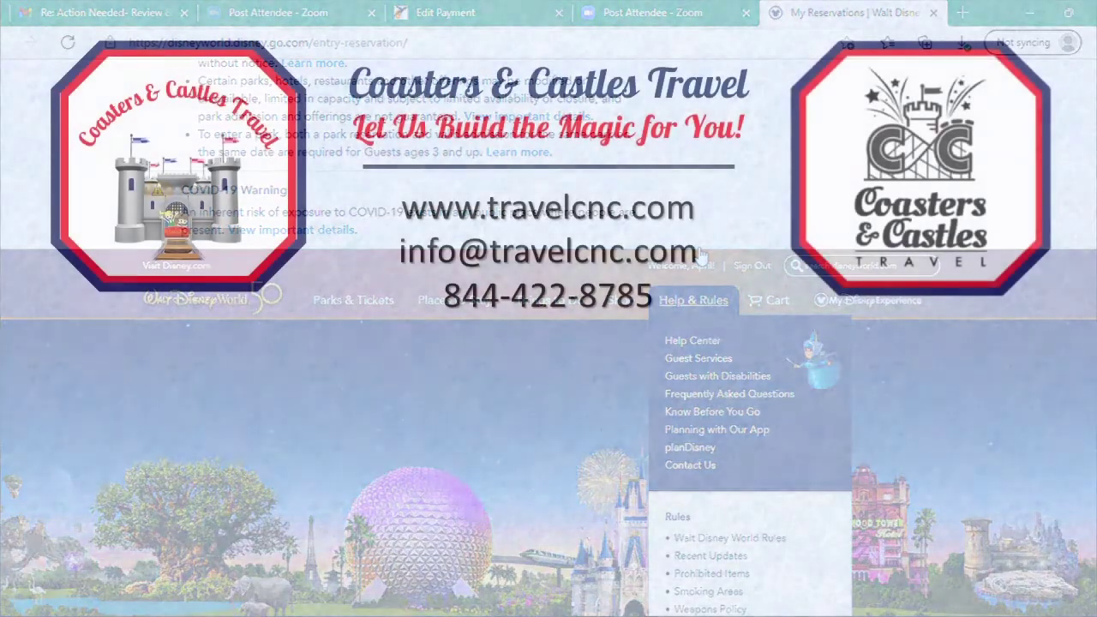